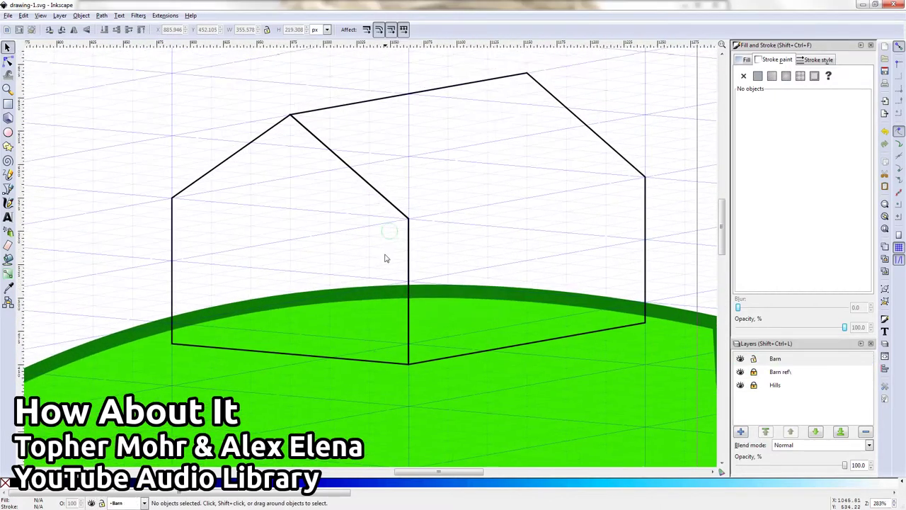
On the new base sublayer, draw the barn walls filled red with a 5 px rounded outline
{"action": "left_click", "coordinate": [485, 286]}
{"action": "key", "text": "b"}
{"action": "scroll", "coordinate": [177, 97], "scroll_direction": "left", "scroll_amount": 2}
{"action": "left_click", "coordinate": [439, 201]}
{"action": "left_click", "coordinate": [439, 343]}
{"action": "left_click", "coordinate": [201, 327]}
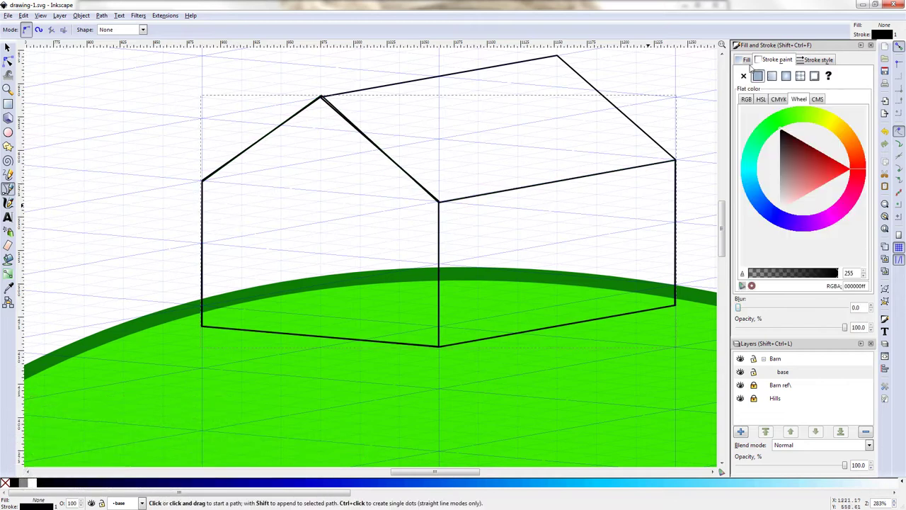
{"action": "left_click", "coordinate": [849, 169]}
{"action": "left_click", "coordinate": [818, 60]}
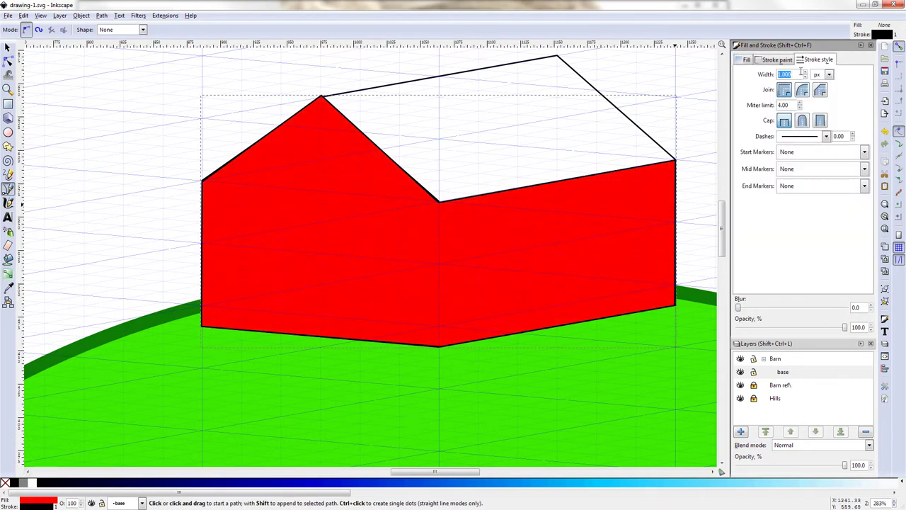
{"action": "scroll", "coordinate": [785, 75], "scroll_direction": "up", "scroll_amount": 4}
{"action": "left_click", "coordinate": [802, 120]}
{"action": "key", "text": "n"}
Draw the curved roof, fill it grey, and give its outline rounded joins and caps
{"action": "key", "text": "b"}
{"action": "left_click", "coordinate": [322, 96]}
{"action": "left_click", "coordinate": [560, 43]}
{"action": "left_click", "coordinate": [686, 157]}
{"action": "left_click", "coordinate": [438, 201]}
{"action": "left_click", "coordinate": [322, 95]}
{"action": "left_click", "coordinate": [746, 59]}
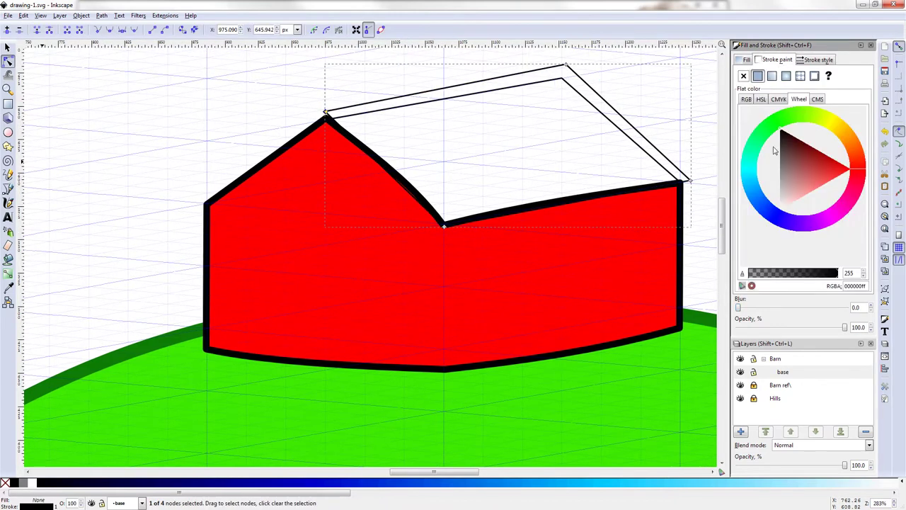
{"action": "left_click", "coordinate": [784, 172]}
{"action": "left_click", "coordinate": [818, 59]}
{"action": "scroll", "coordinate": [785, 74], "scroll_direction": "up", "scroll_amount": 4}
{"action": "left_click", "coordinate": [801, 120]}
{"action": "left_click", "coordinate": [802, 90]}
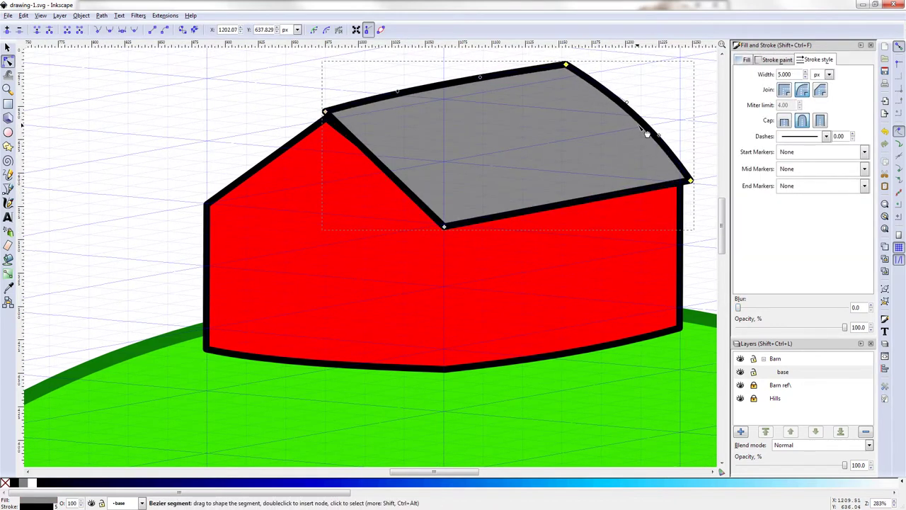
Add a sublayer named 'whitewood'
{"action": "key", "text": "ctrl+shift+n"}
{"action": "type", "text": "whitewood"}
{"action": "key", "text": "Return"}
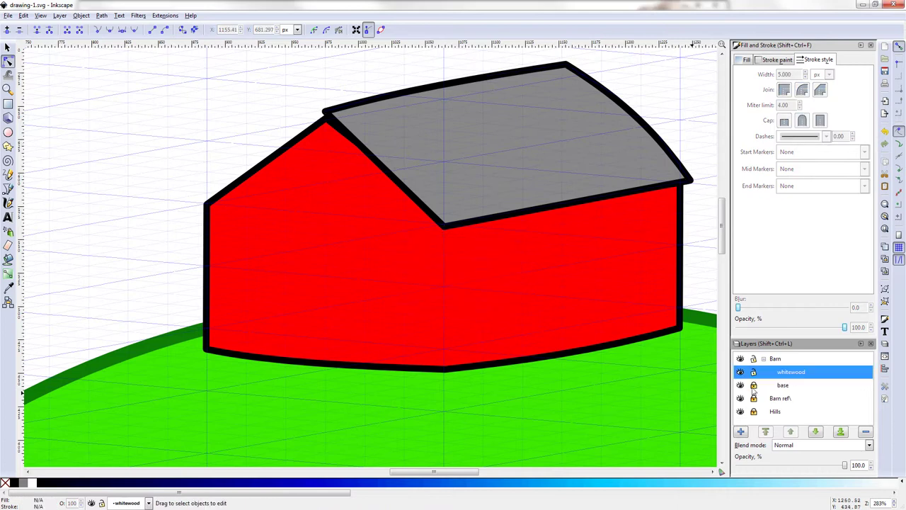
Draw trim boards along the left and right gable edges and bend them to follow the roof
{"action": "key", "text": "b"}
{"action": "left_click", "coordinate": [196, 199]}
{"action": "left_click", "coordinate": [325, 99]}
{"action": "left_click", "coordinate": [8, 61]}
{"action": "left_click_drag", "start_coordinate": [260, 149], "coordinate": [235, 211]}
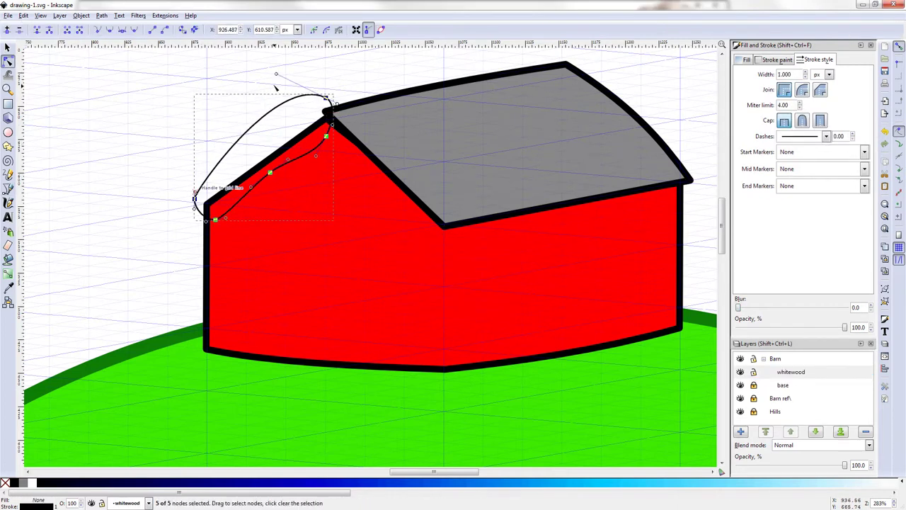
{"action": "scroll", "coordinate": [330, 131], "scroll_direction": "up", "scroll_amount": 2}
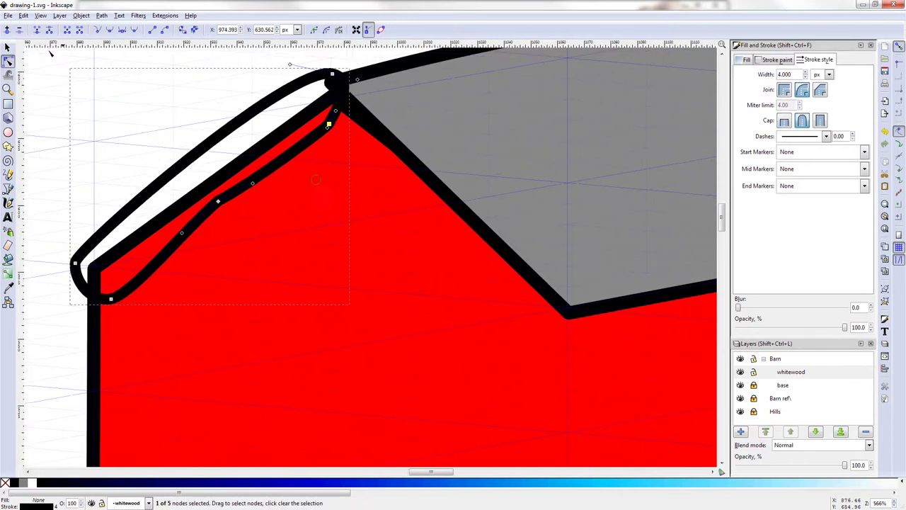
{"action": "left_click_drag", "start_coordinate": [545, 320], "coordinate": [566, 341]}
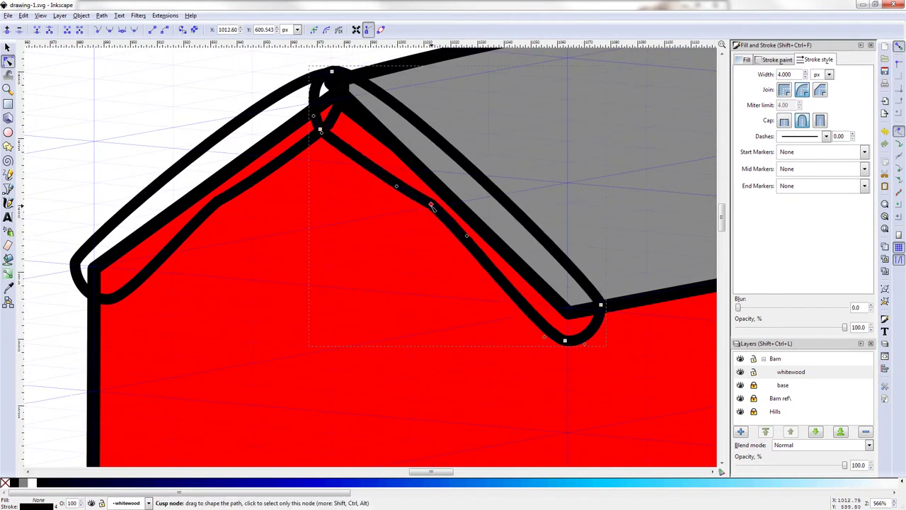
{"action": "left_click_drag", "start_coordinate": [460, 184], "coordinate": [570, 282]}
{"action": "key", "text": "minus"}
{"action": "key", "text": "minus"}
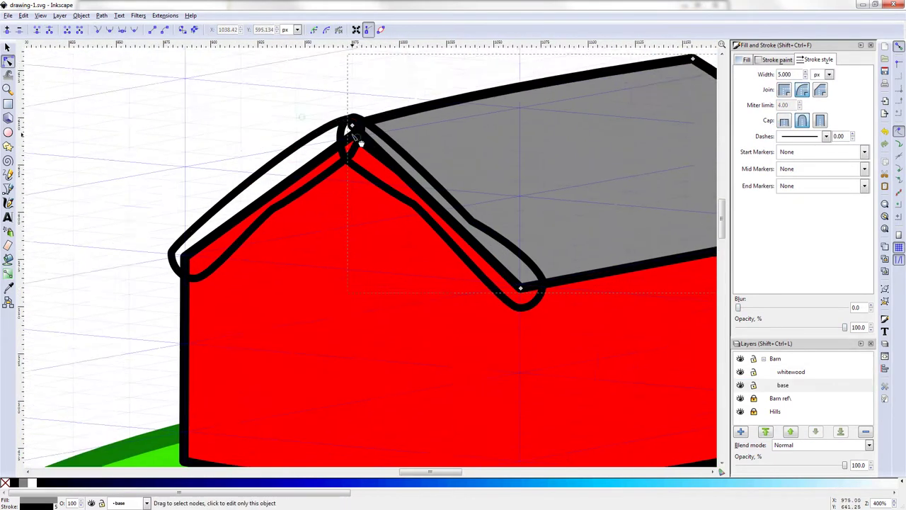
Unlock the base layer and draw the curved eave trim along the roof's lower edge
{"action": "left_click", "coordinate": [753, 384]}
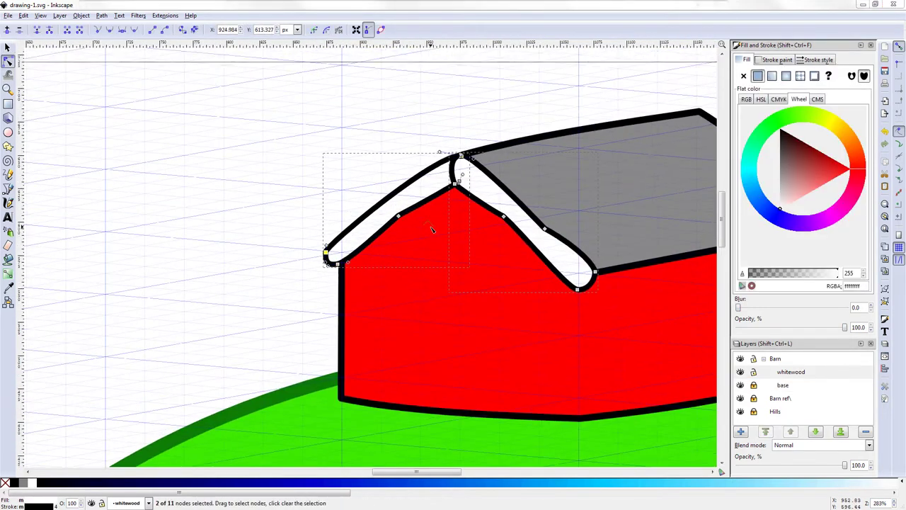
{"action": "key", "text": "plus"}
{"action": "key", "text": "plus"}
{"action": "key", "text": "b"}
{"action": "left_click", "coordinate": [169, 157]}
{"action": "left_click_drag", "start_coordinate": [623, 71], "coordinate": [658, 57]}
{"action": "key", "text": "Return"}
{"action": "key", "text": "n"}
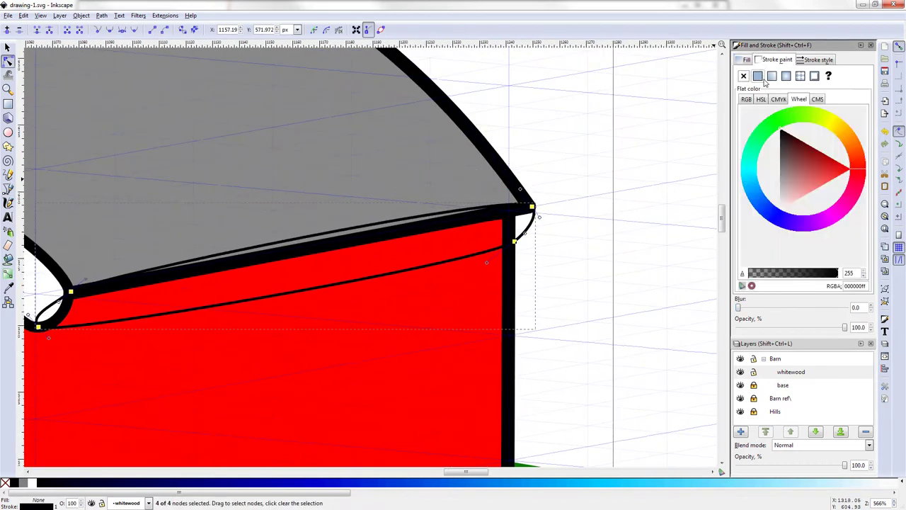
{"action": "double_click", "coordinate": [389, 234]}
{"action": "left_click_drag", "start_coordinate": [353, 298], "coordinate": [353, 311]}
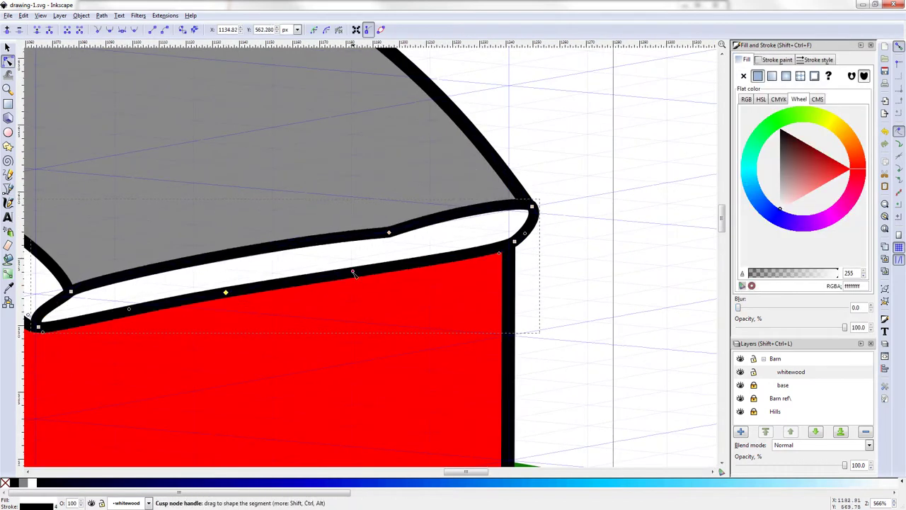
Adjust the left-end nodes of the left roof trim
{"action": "left_click", "coordinate": [7, 47]}
{"action": "key", "text": "minus"}
{"action": "key", "text": "minus"}
{"action": "key", "text": "minus"}
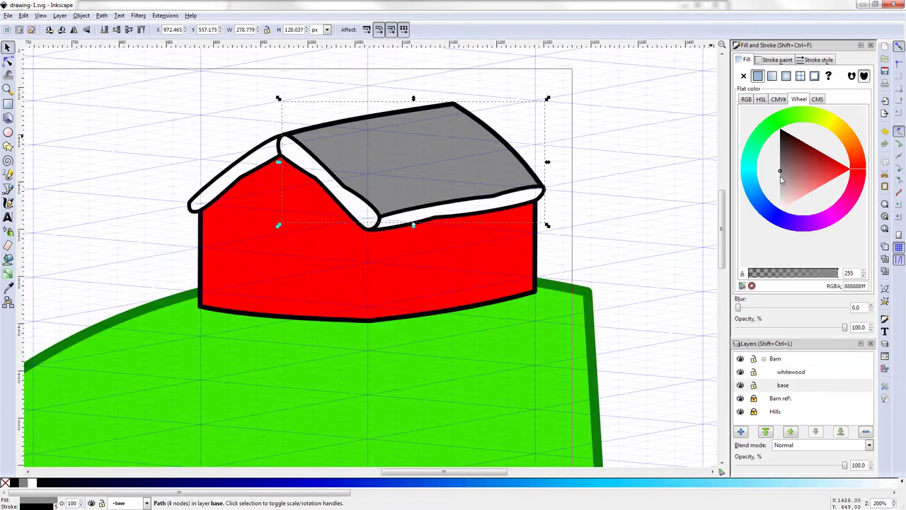
{"action": "key", "text": "n"}
{"action": "key", "text": "plus"}
{"action": "left_click", "coordinate": [203, 153]}
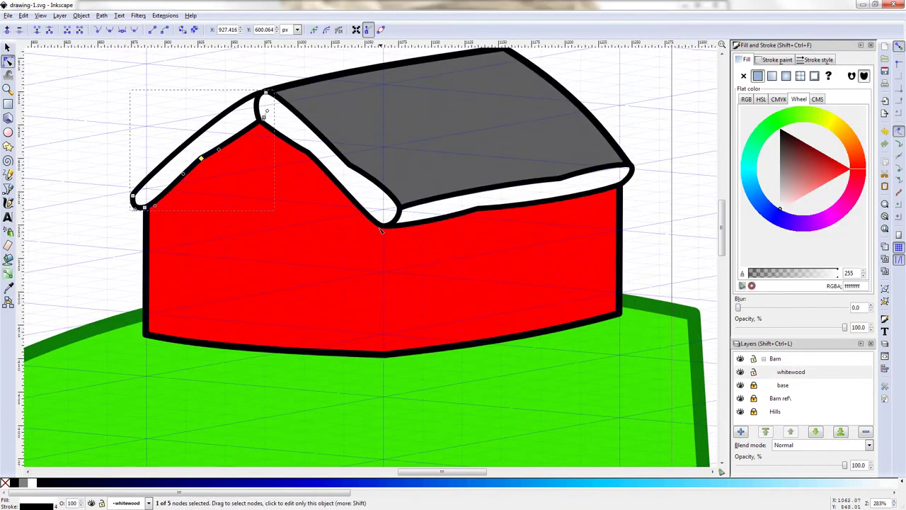
{"action": "scroll", "coordinate": [381, 230], "scroll_direction": "up", "scroll_amount": 2}
{"action": "left_click_drag", "start_coordinate": [50, 170], "coordinate": [106, 219]}
{"action": "scroll", "coordinate": [147, 167], "scroll_direction": "down", "scroll_amount": 2}
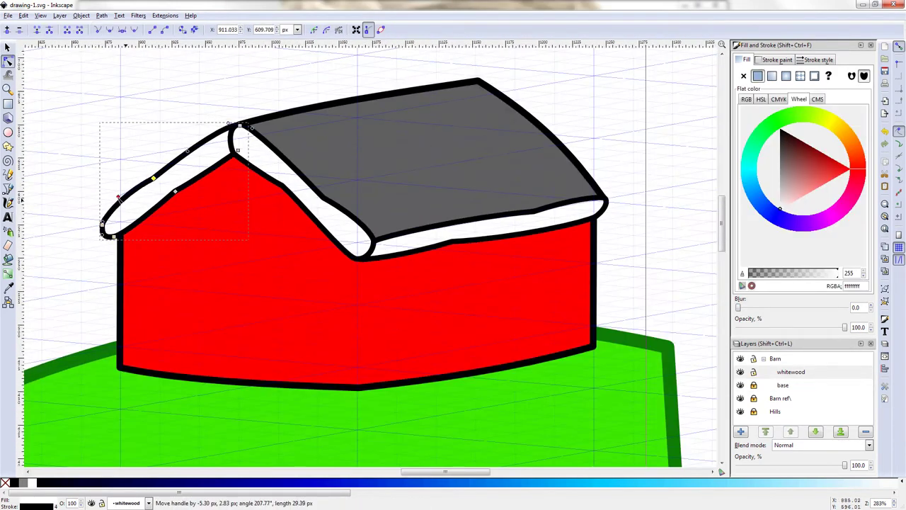
{"action": "key", "text": "Escape"}
Begin a corner plank at the barn's left edge
{"action": "key", "text": "5"}
{"action": "scroll", "coordinate": [417, 280], "scroll_direction": "up", "scroll_amount": 3}
{"action": "key", "text": "b"}
{"action": "left_click", "coordinate": [165, 147]}
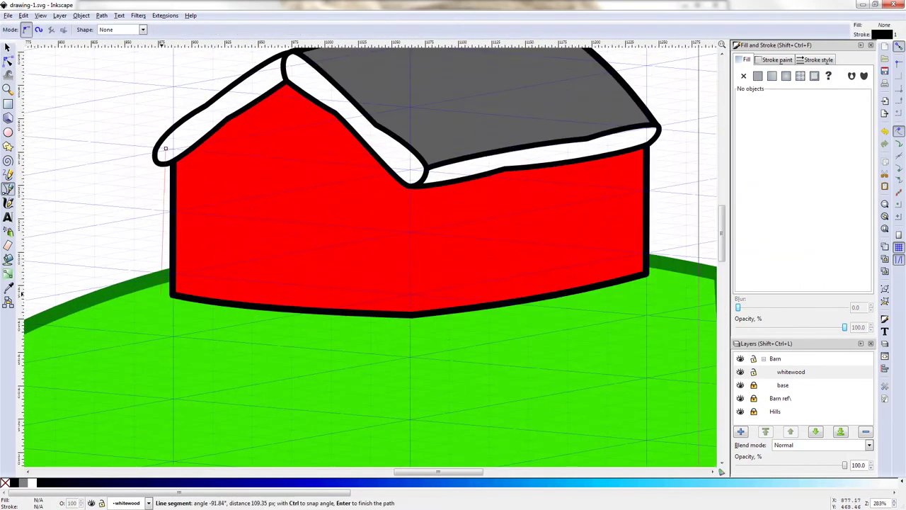
Finish the left corner plank, narrow and curve it, and paste the white trim style
{"action": "left_click", "coordinate": [165, 297]}
{"action": "double_click", "coordinate": [177, 304]}
{"action": "key", "text": "n"}
{"action": "left_click", "coordinate": [105, 34]}
{"action": "scroll", "coordinate": [205, 175], "scroll_direction": "up", "scroll_amount": 2}
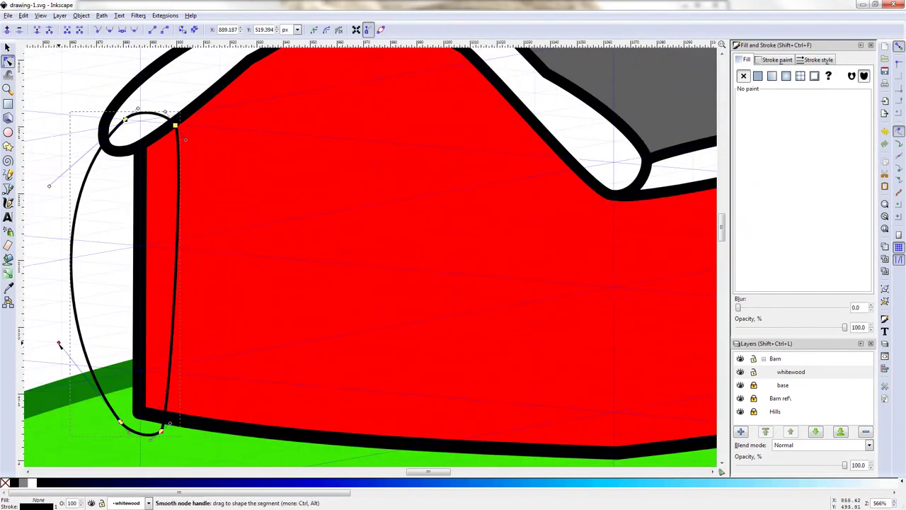
{"action": "left_click_drag", "start_coordinate": [58, 345], "coordinate": [116, 340]}
{"action": "key", "text": "ctrl+shift+v"}
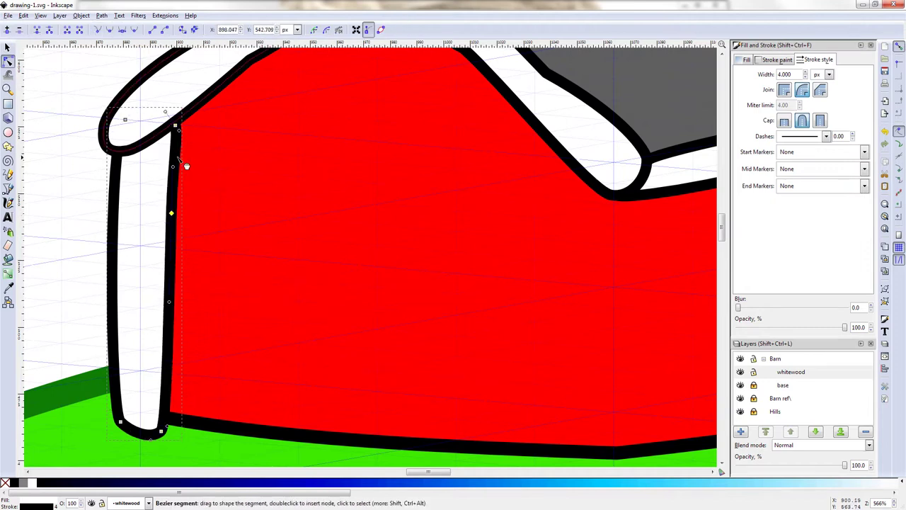
{"action": "left_click", "coordinate": [97, 29]}
{"action": "left_click_drag", "start_coordinate": [171, 212], "coordinate": [159, 212]}
{"action": "left_click_drag", "start_coordinate": [104, 205], "coordinate": [114, 212]}
Duplicate the plank onto the barn's front corner and adjust its bottom curve
{"action": "scroll", "coordinate": [149, 280], "scroll_direction": "down", "scroll_amount": 2}
{"action": "key", "text": "s"}
{"action": "key", "text": "ctrl+d"}
{"action": "mouse_move", "coordinate": [147, 283]}
{"action": "left_mouse_down"}
{"action": "mouse_move", "coordinate": [375, 283]}
{"action": "mouse_move", "coordinate": [368, 263]}
{"action": "left_mouse_up"}
{"action": "key", "text": "n"}
{"action": "scroll", "coordinate": [368, 367], "scroll_direction": "down", "scroll_amount": 1}
{"action": "scroll", "coordinate": [466, 230], "scroll_direction": "up", "scroll_amount": 3}
{"action": "key", "text": "ctrl+z"}
{"action": "left_click_drag", "start_coordinate": [450, 376], "coordinate": [451, 397]}
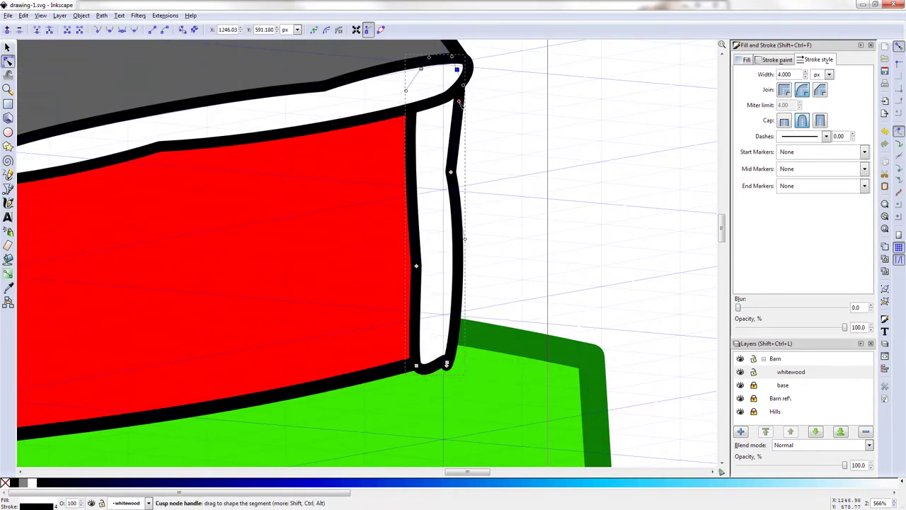
{"action": "scroll", "coordinate": [450, 172], "scroll_direction": "down", "scroll_amount": 5}
Outline a tall thin post on the front wall
{"action": "key", "text": "b"}
{"action": "scroll", "coordinate": [279, 236], "scroll_direction": "up", "scroll_amount": 1}
{"action": "scroll", "coordinate": [279, 237], "scroll_direction": "up", "scroll_amount": 1}
{"action": "scroll", "coordinate": [320, 239], "scroll_direction": "up", "scroll_amount": 1}
{"action": "left_click", "coordinate": [322, 260]}
{"action": "left_click", "coordinate": [320, 146]}
{"action": "left_click", "coordinate": [337, 146]}
{"action": "left_click", "coordinate": [337, 257]}
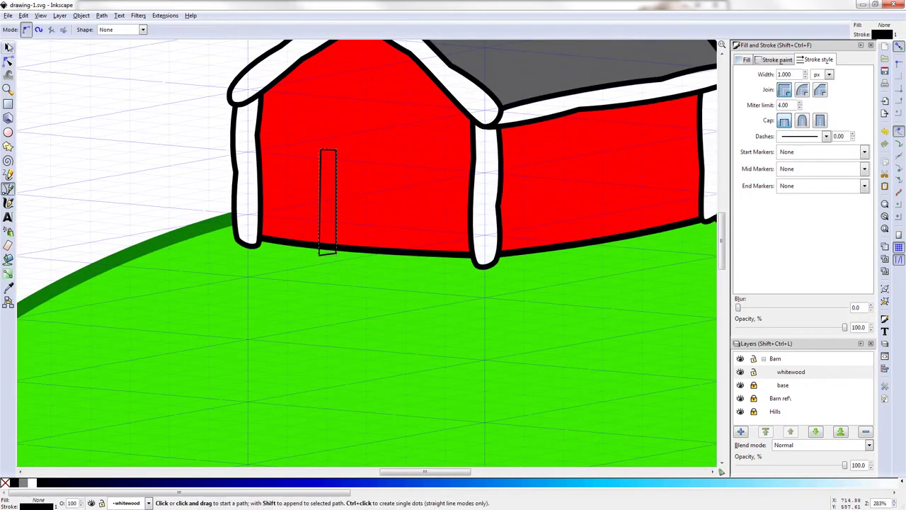
Curve the door post, copy it to the right, and fill both posts white
{"action": "scroll", "coordinate": [329, 205], "scroll_direction": "up", "scroll_amount": 1}
{"action": "key", "text": "n"}
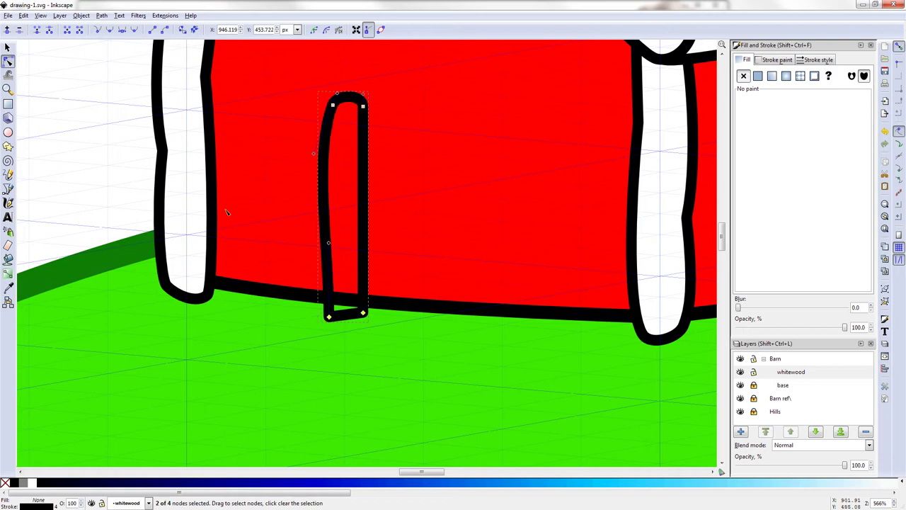
{"action": "left_click_drag", "start_coordinate": [364, 212], "coordinate": [366, 217]}
{"action": "left_click_drag", "start_coordinate": [328, 316], "coordinate": [332, 312]}
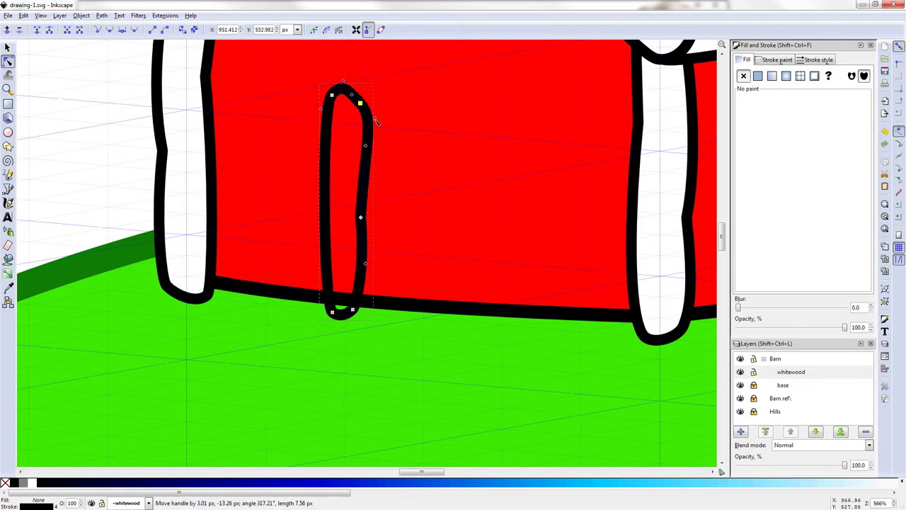
{"action": "key", "text": "s"}
{"action": "key", "text": "ctrl+d"}
{"action": "left_click_drag", "start_coordinate": [366, 196], "coordinate": [525, 235]}
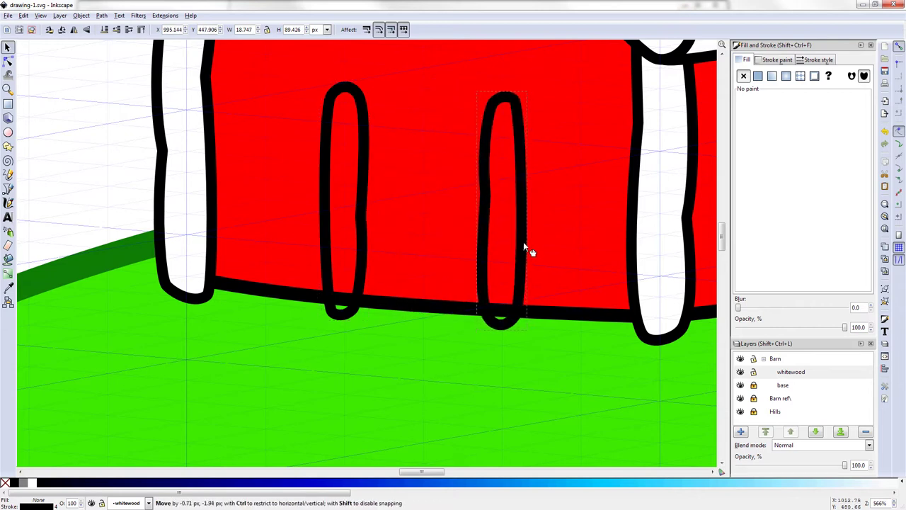
{"action": "left_click", "coordinate": [757, 76]}
Draw a crossbar above the two posts with smooth corners
{"action": "key", "text": "b"}
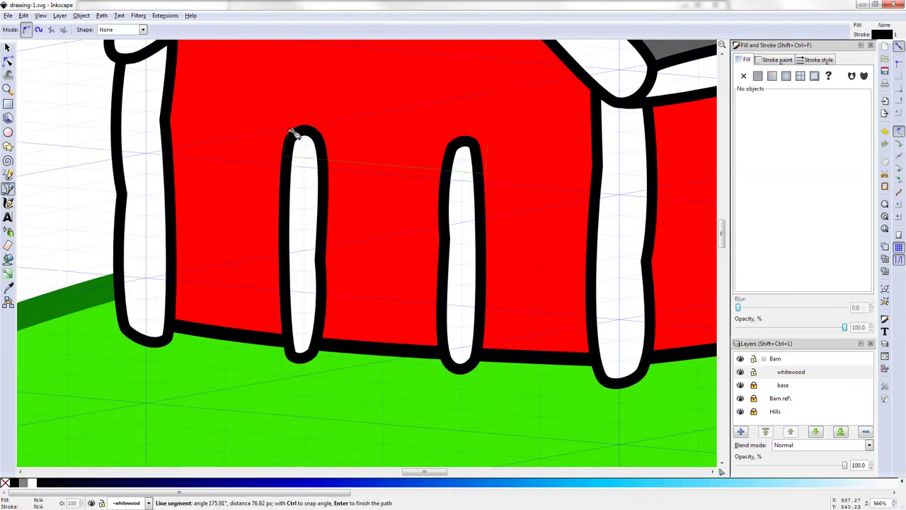
{"action": "left_click", "coordinate": [289, 130]}
{"action": "left_click", "coordinate": [487, 144]}
{"action": "left_click", "coordinate": [484, 173]}
{"action": "left_click", "coordinate": [282, 155]}
{"action": "key", "text": "ctrl+a"}
{"action": "key", "text": "shift+s"}
Round the crossbar's end, fill it white, and align its nodes
{"action": "scroll", "coordinate": [368, 179], "scroll_direction": "up", "scroll_amount": 1}
{"action": "left_click_drag", "start_coordinate": [368, 179], "coordinate": [301, 183]}
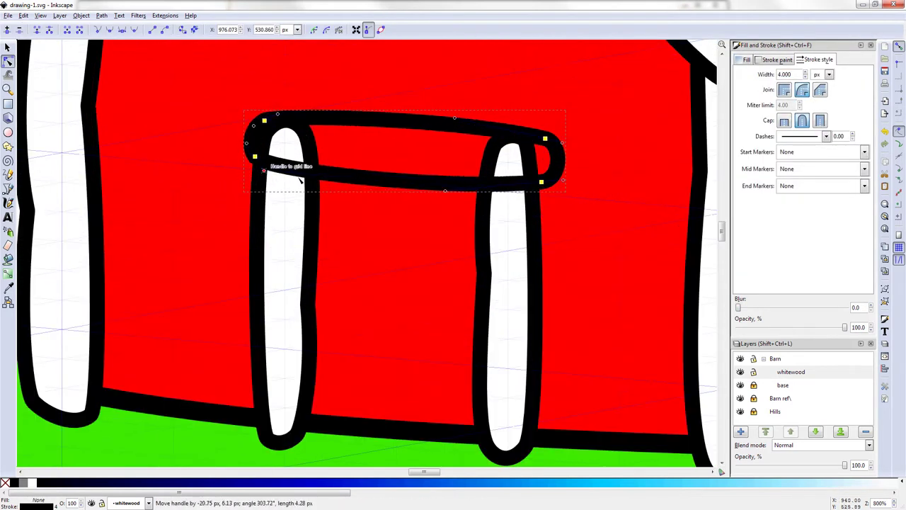
{"action": "scroll", "coordinate": [397, 169], "scroll_direction": "down", "scroll_amount": 3}
{"action": "scroll", "coordinate": [396, 170], "scroll_direction": "up", "scroll_amount": 2}
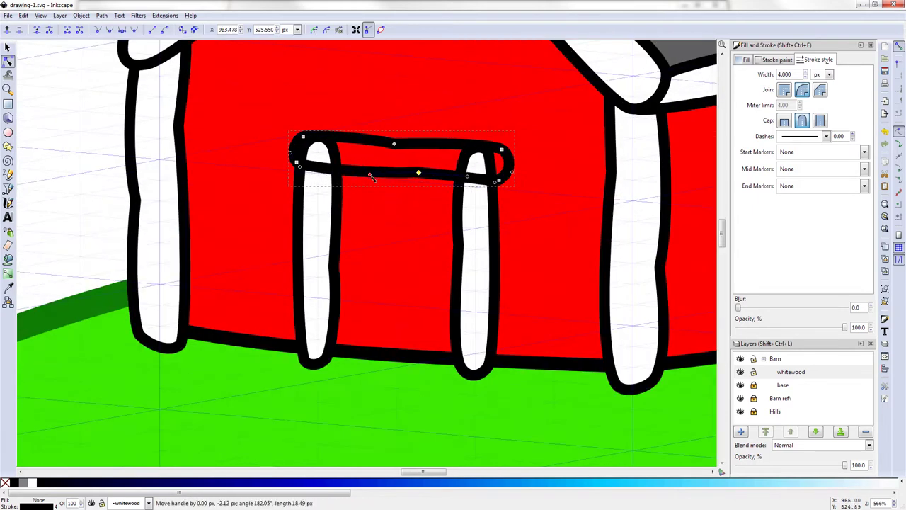
{"action": "left_click", "coordinate": [31, 482]}
{"action": "left_click_drag", "start_coordinate": [421, 174], "coordinate": [417, 179]}
{"action": "key", "text": "Escape"}
Begin a wood-grain line on a trim board
{"action": "key", "text": "b"}
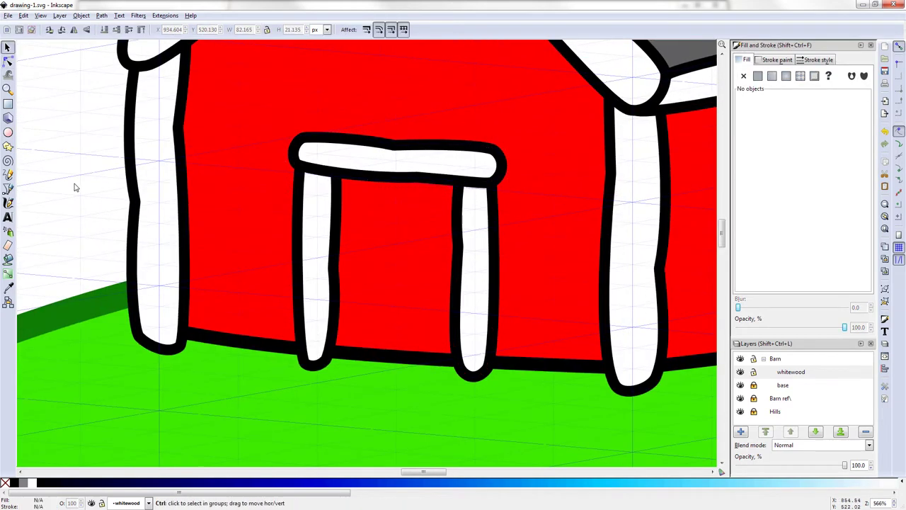
{"action": "scroll", "coordinate": [486, 286], "scroll_direction": "down", "scroll_amount": 7}
{"action": "scroll", "coordinate": [486, 285], "scroll_direction": "up", "scroll_amount": 6}
{"action": "left_click", "coordinate": [152, 184]}
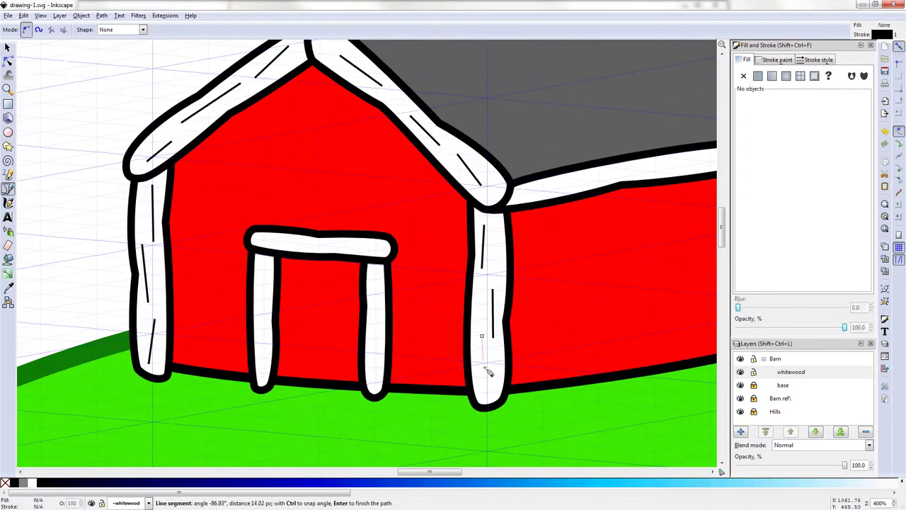
Draw a short vertical grain line on the barn's right corner post
{"action": "scroll", "coordinate": [267, 345], "scroll_direction": "right", "scroll_amount": 5}
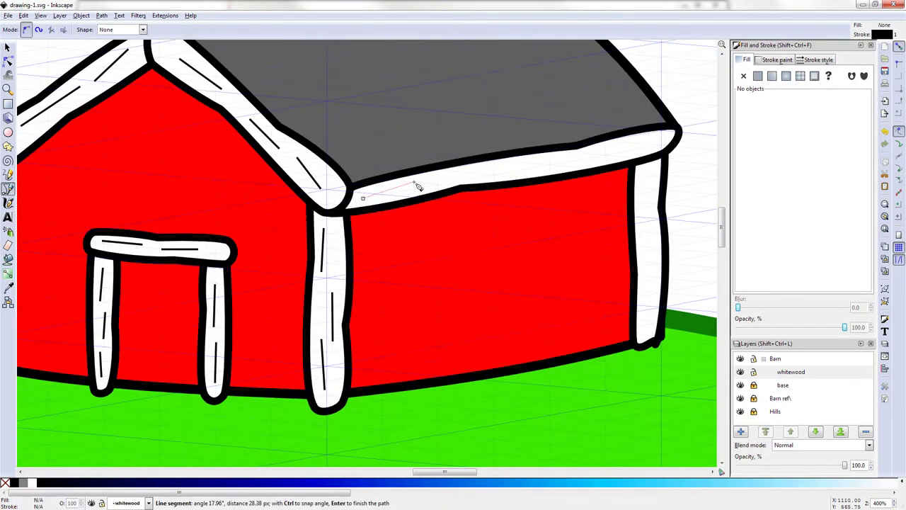
{"action": "key", "text": "n"}
{"action": "left_click", "coordinate": [663, 342]}
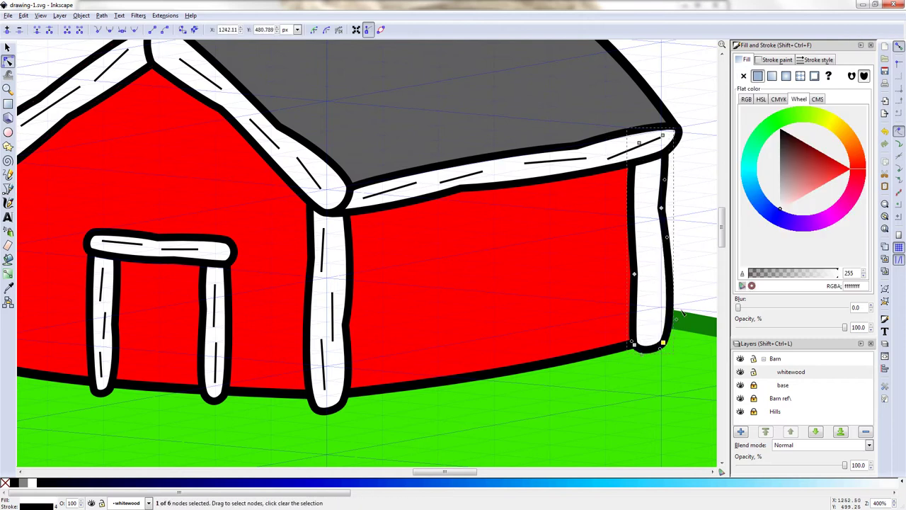
{"action": "key", "text": "b"}
{"action": "left_click", "coordinate": [651, 174]}
{"action": "double_click", "coordinate": [651, 239]}
{"action": "key", "text": "s"}
Select the grain lines across the barn front plus the roof-edge grain line
{"action": "scroll", "coordinate": [53, 139], "scroll_direction": "left", "scroll_amount": 5}
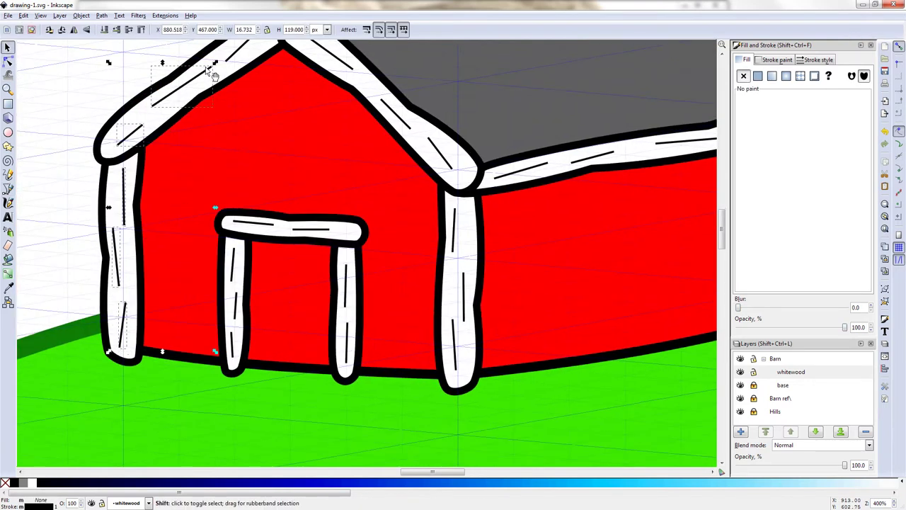
{"action": "scroll", "coordinate": [179, 97], "scroll_direction": "up", "scroll_amount": 3}
{"action": "left_click_drag", "start_coordinate": [262, 259], "coordinate": [369, 398]}
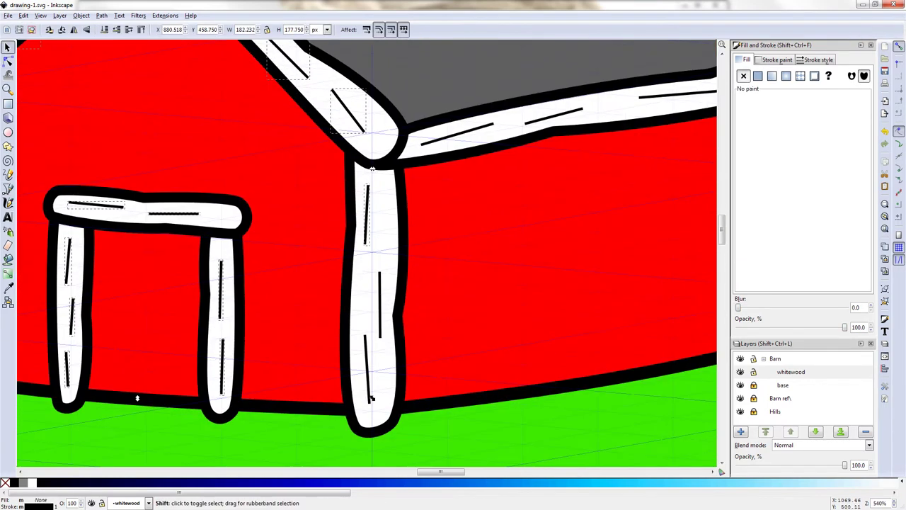
{"action": "scroll", "coordinate": [410, 297], "scroll_direction": "right", "scroll_amount": 5}
{"action": "scroll", "coordinate": [410, 297], "scroll_direction": "up", "scroll_amount": 2}
{"action": "left_click", "coordinate": [291, 207], "text": "shift"}
{"action": "key", "text": "5"}
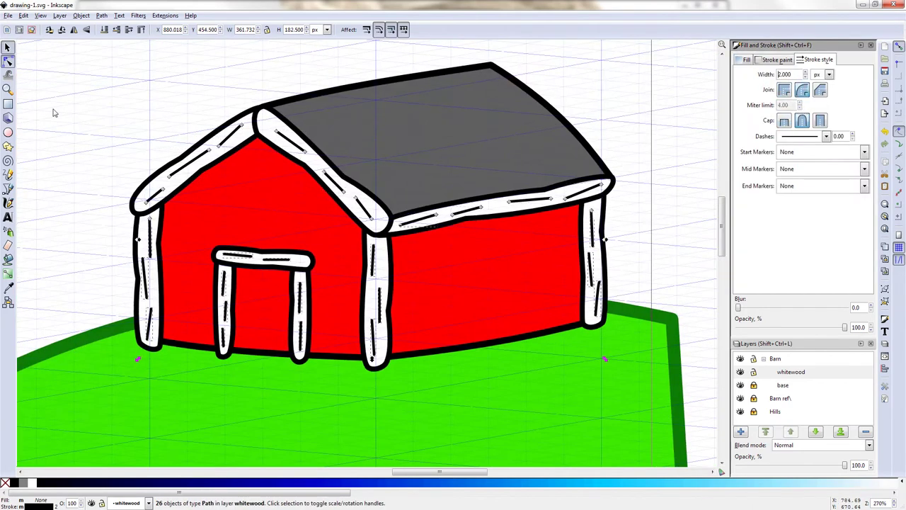
{"action": "scroll", "coordinate": [233, 200], "scroll_direction": "up", "scroll_amount": 5}
Node-edit the selected grain lines, panning around the barn to curve them gently
{"action": "key", "text": "n"}
{"action": "scroll", "coordinate": [232, 201], "scroll_direction": "up", "scroll_amount": 2}
{"action": "scroll", "coordinate": [234, 212], "scroll_direction": "up", "scroll_amount": 5}
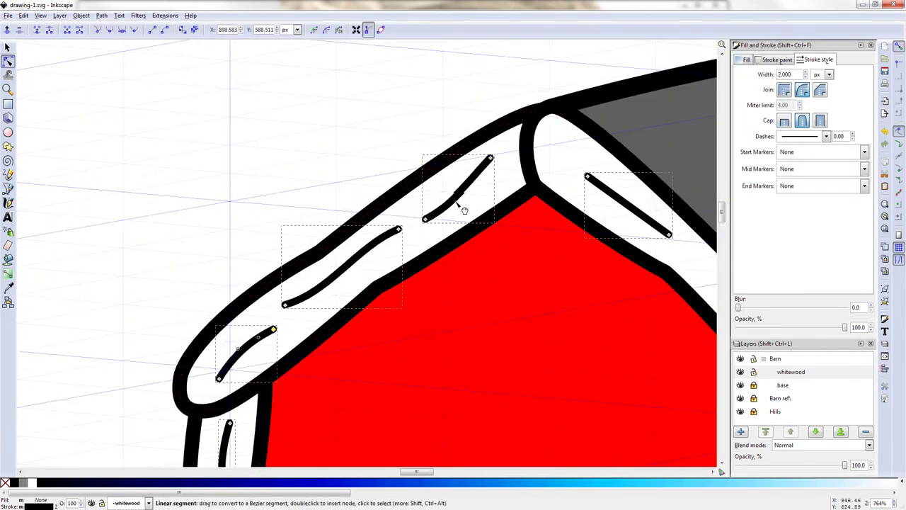
{"action": "scroll", "coordinate": [273, 330], "scroll_direction": "up", "scroll_amount": 3}
{"action": "scroll", "coordinate": [273, 330], "scroll_direction": "right", "scroll_amount": 5}
{"action": "scroll", "coordinate": [247, 213], "scroll_direction": "right", "scroll_amount": 5}
{"action": "scroll", "coordinate": [248, 212], "scroll_direction": "down", "scroll_amount": 5}
{"action": "scroll", "coordinate": [230, 148], "scroll_direction": "down", "scroll_amount": 3}
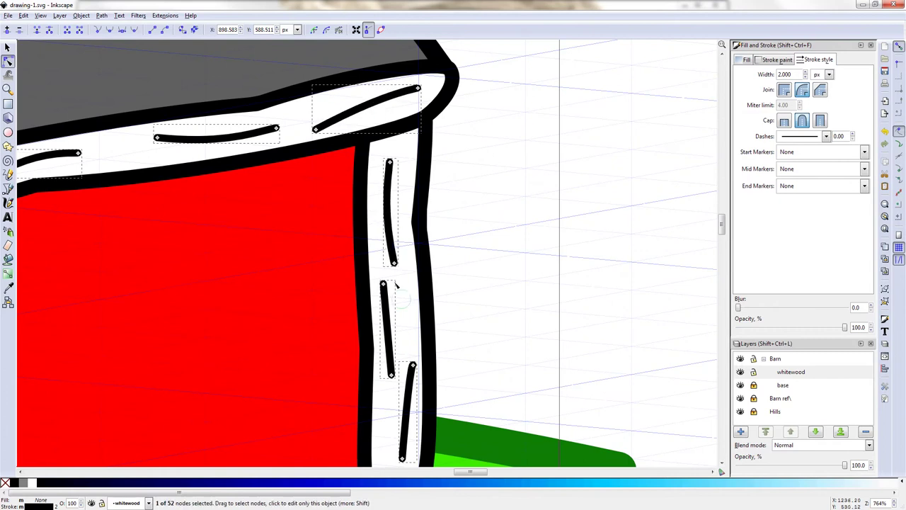
{"action": "scroll", "coordinate": [398, 219], "scroll_direction": "down", "scroll_amount": 2}
{"action": "scroll", "coordinate": [390, 306], "scroll_direction": "left", "scroll_amount": 6}
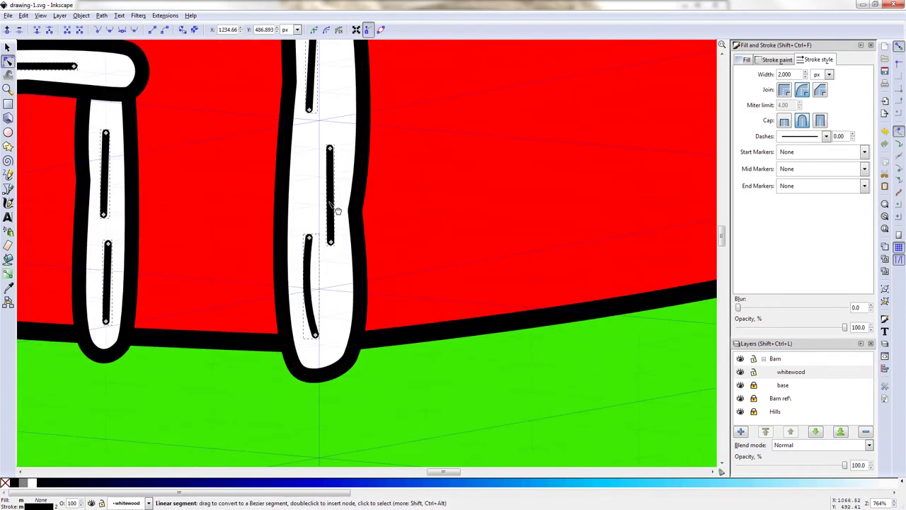
{"action": "scroll", "coordinate": [347, 263], "scroll_direction": "up", "scroll_amount": 3}
{"action": "scroll", "coordinate": [354, 198], "scroll_direction": "left", "scroll_amount": 6}
{"action": "scroll", "coordinate": [354, 198], "scroll_direction": "down", "scroll_amount": 3}
{"action": "scroll", "coordinate": [296, 209], "scroll_direction": "up", "scroll_amount": 3}
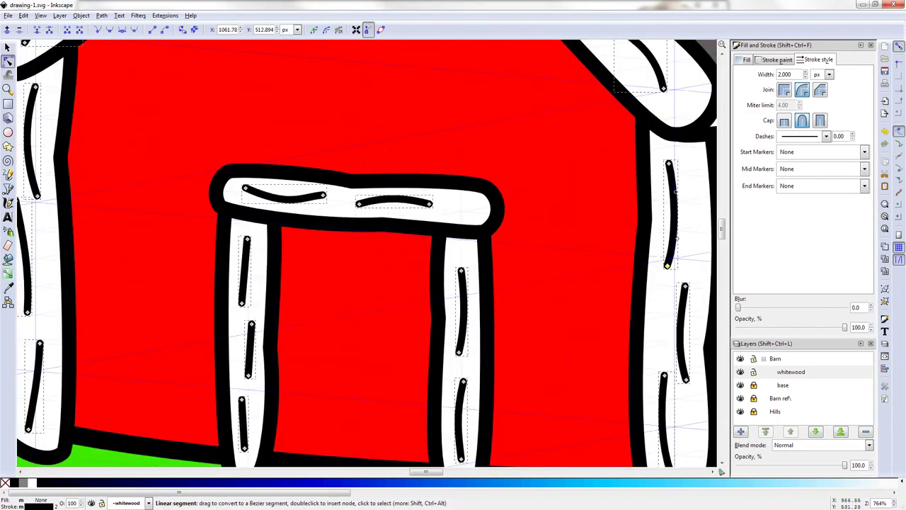
{"action": "scroll", "coordinate": [310, 279], "scroll_direction": "down", "scroll_amount": 2}
{"action": "scroll", "coordinate": [310, 278], "scroll_direction": "down", "scroll_amount": 4}
{"action": "scroll", "coordinate": [440, 300], "scroll_direction": "up", "scroll_amount": 4}
Copy the right door post into two diagonal braces, one flipped, forming an X across the door
{"action": "key", "text": "s"}
{"action": "left_click", "coordinate": [407, 276]}
{"action": "key", "text": "ctrl+alt+v"}
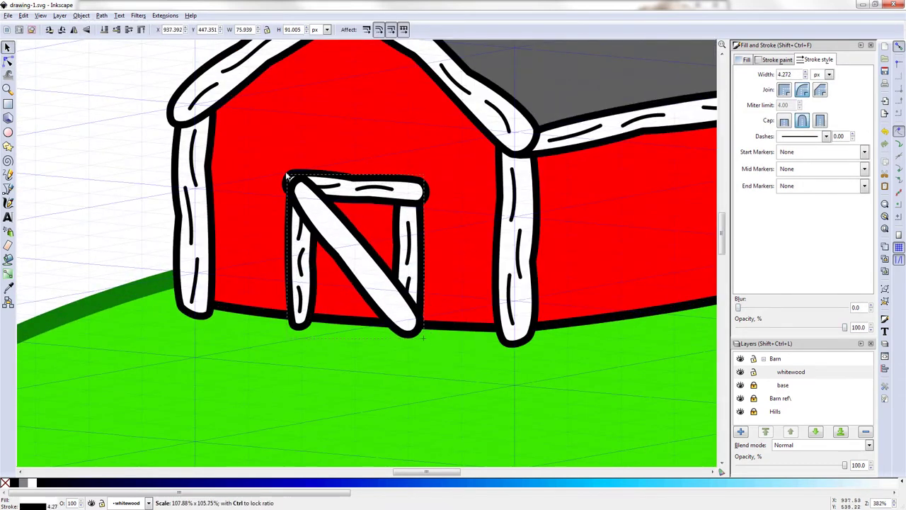
{"action": "key", "text": "ctrl+d"}
{"action": "key", "text": "h"}
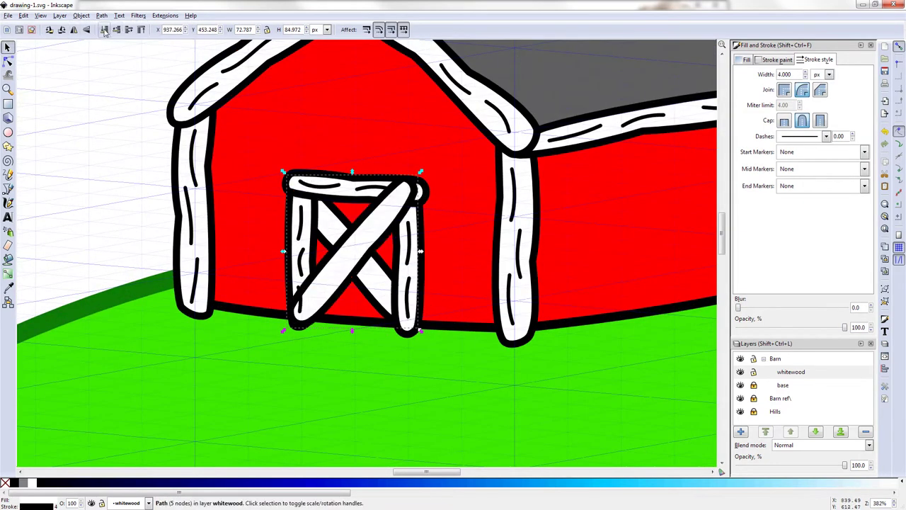
{"action": "scroll", "coordinate": [367, 234], "scroll_direction": "down", "scroll_amount": 3}
{"action": "scroll", "coordinate": [425, 233], "scroll_direction": "down", "scroll_amount": 3}
{"action": "scroll", "coordinate": [520, 205], "scroll_direction": "up", "scroll_amount": 2}
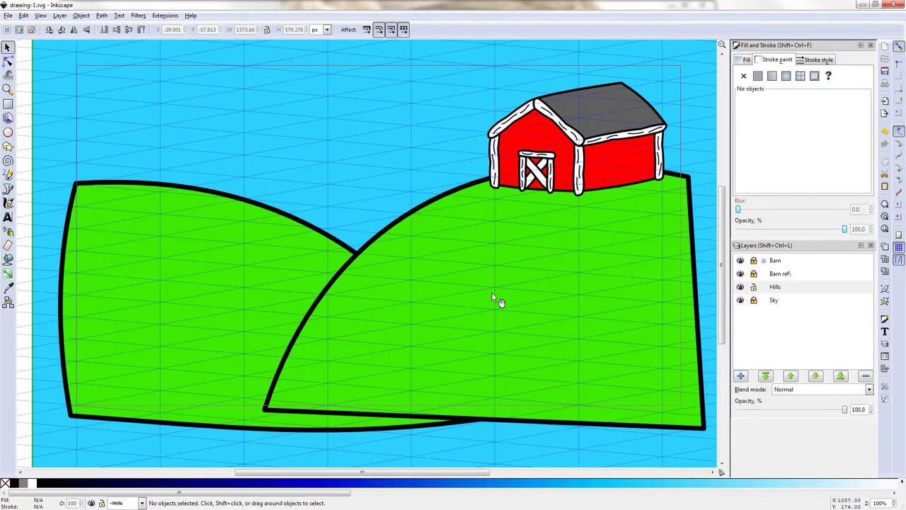
Draw the sun star with a thick black outline, delete the Barn ref layer, and select the inner circle
{"action": "key", "text": "shift+F9"}
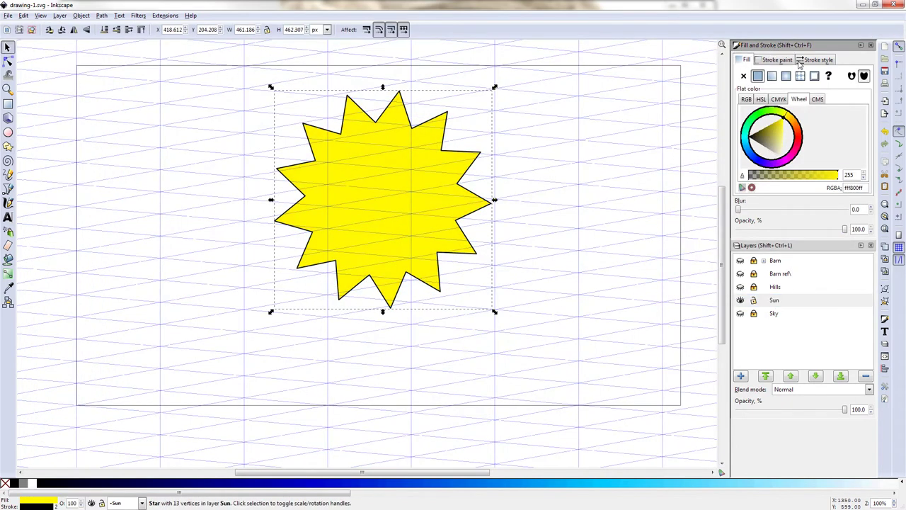
{"action": "left_click", "coordinate": [814, 59]}
{"action": "left_click", "coordinate": [8, 145]}
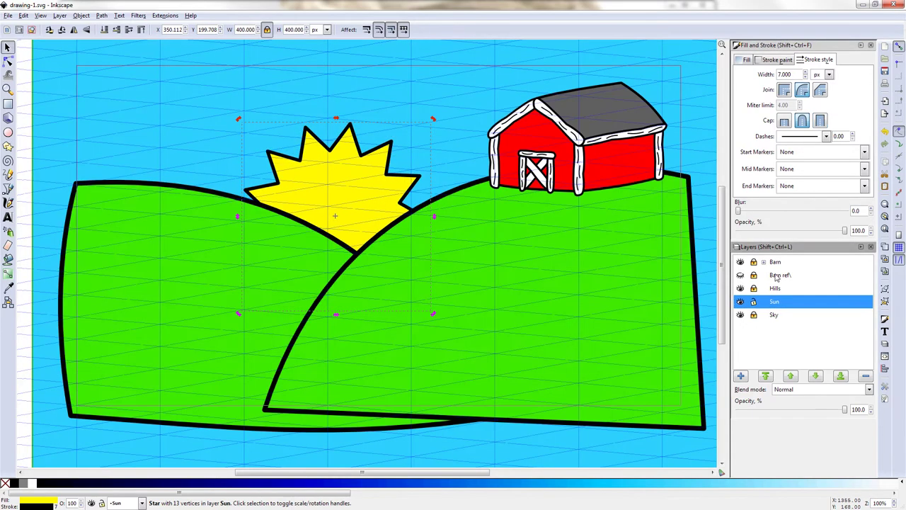
{"action": "left_click_drag", "start_coordinate": [339, 191], "coordinate": [354, 188]}
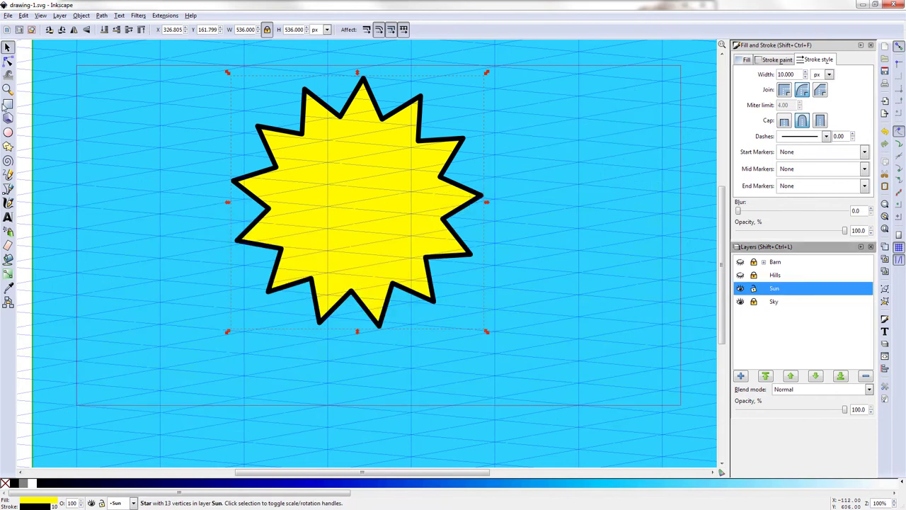
{"action": "left_click", "coordinate": [7, 48]}
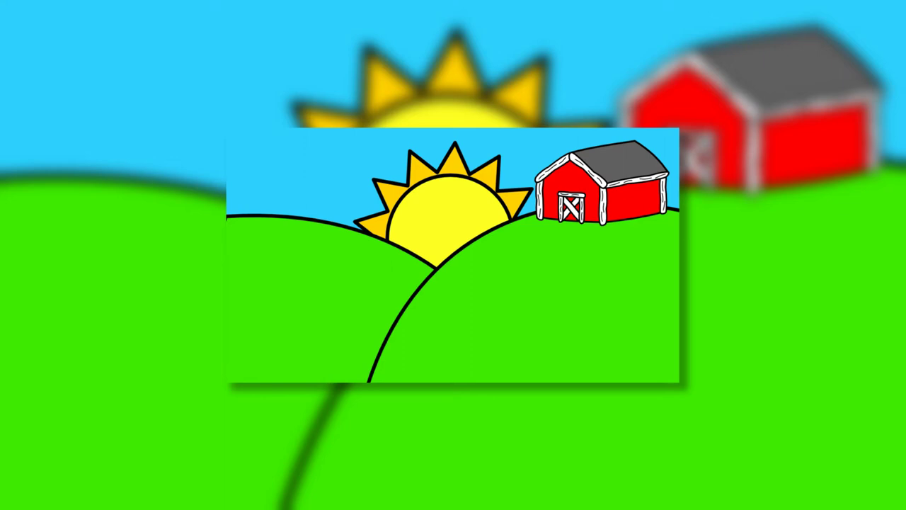
Create a new layer named 'soil'
{"action": "scroll", "coordinate": [618, 157], "scroll_direction": "up", "scroll_amount": 2}
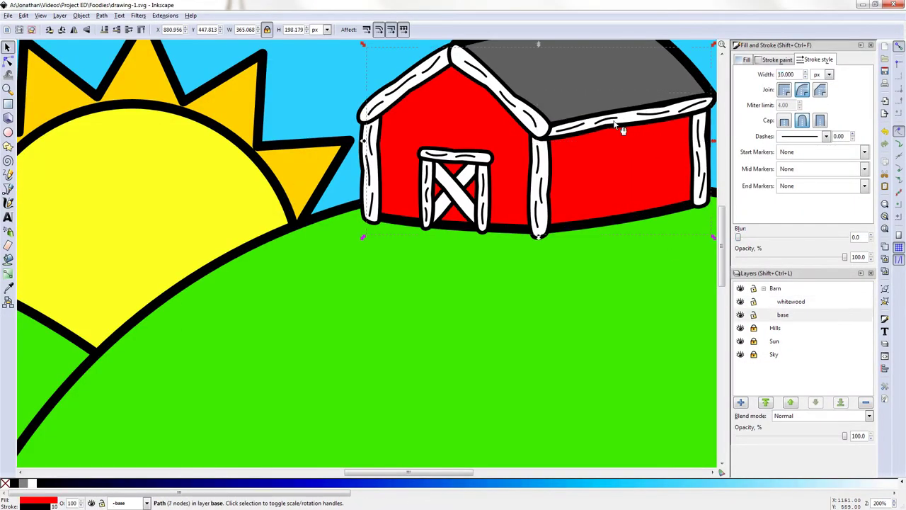
{"action": "key", "text": "1"}
{"action": "left_click", "coordinate": [763, 288]}
{"action": "key", "text": "ctrl+shift+n"}
{"action": "type", "text": "soil"}
{"action": "key", "text": "Return"}
{"action": "key", "text": "5"}
Draw the soil mound outline with the Bezier tool and set its stroke width to 10
{"action": "key", "text": "b"}
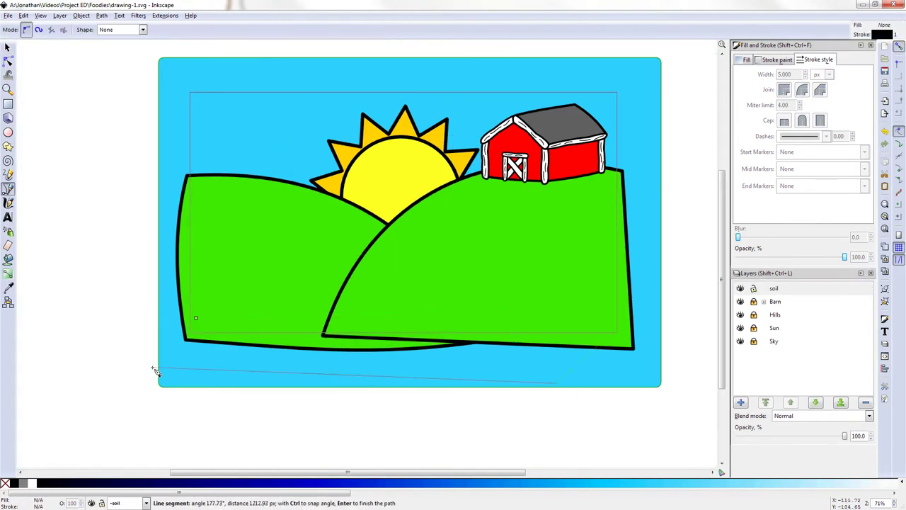
{"action": "left_click", "coordinate": [157, 372]}
{"action": "key", "text": "Return"}
{"action": "key", "text": "F2"}
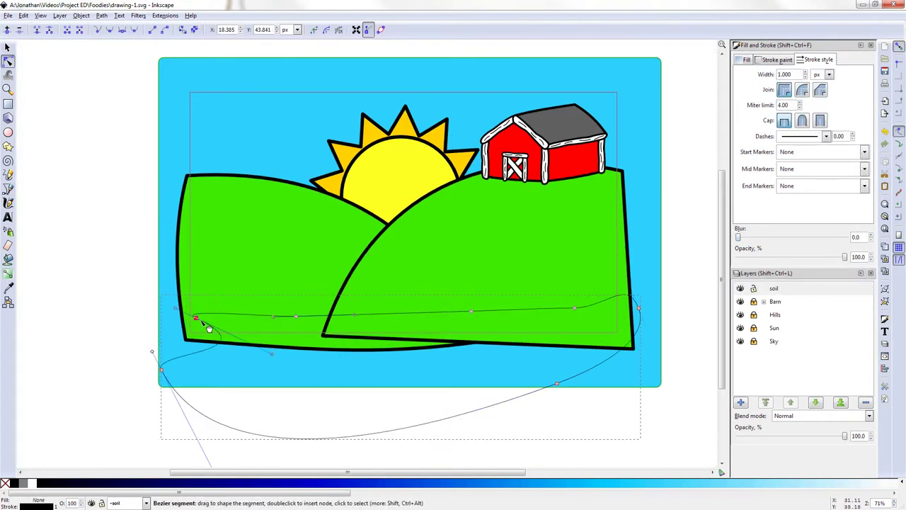
{"action": "triple_click", "coordinate": [784, 74]}
{"action": "type", "text": "10"}
{"action": "key", "text": "Return"}
Reshape the mound, pulling out its left end and raising scalloped bumps along the top
{"action": "left_click_drag", "start_coordinate": [214, 316], "coordinate": [192, 309]}
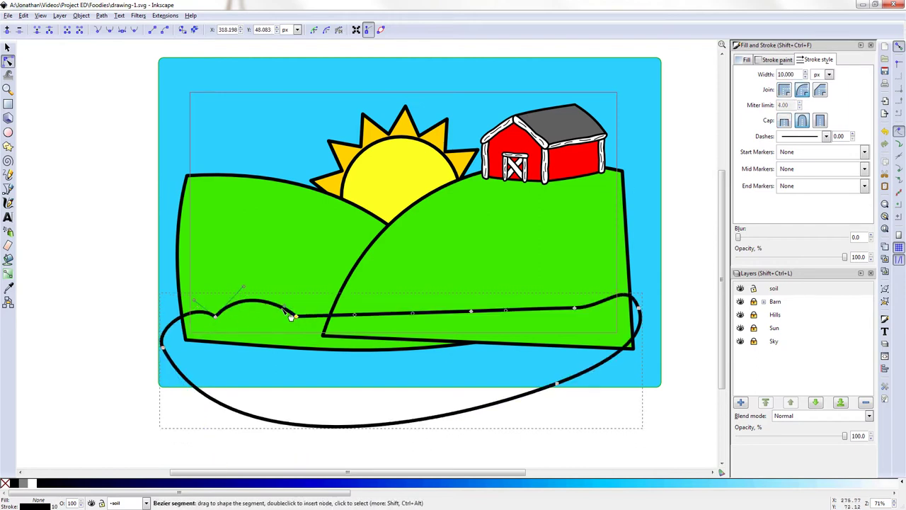
{"action": "left_click_drag", "start_coordinate": [442, 311], "coordinate": [453, 286]}
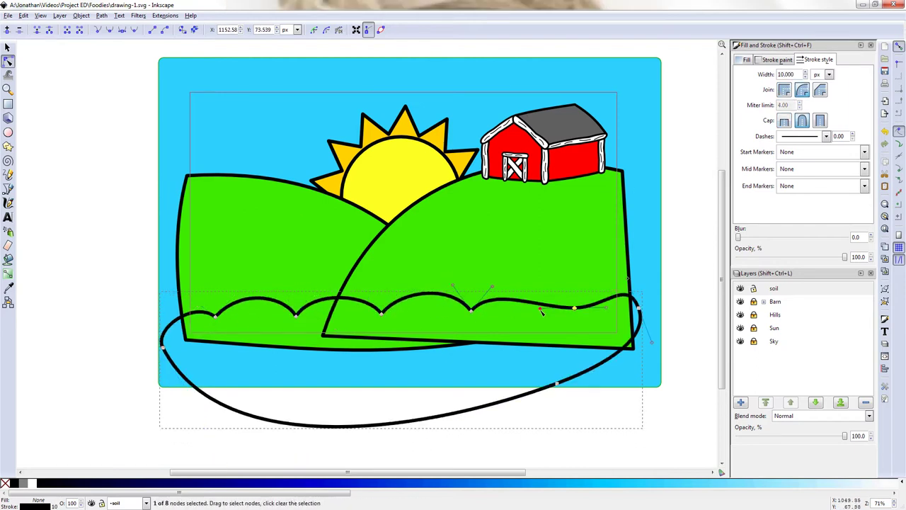
{"action": "left_click_drag", "start_coordinate": [162, 346], "coordinate": [137, 340]}
{"action": "left_click_drag", "start_coordinate": [152, 259], "coordinate": [637, 322]}
{"action": "left_click_drag", "start_coordinate": [576, 311], "coordinate": [581, 302]}
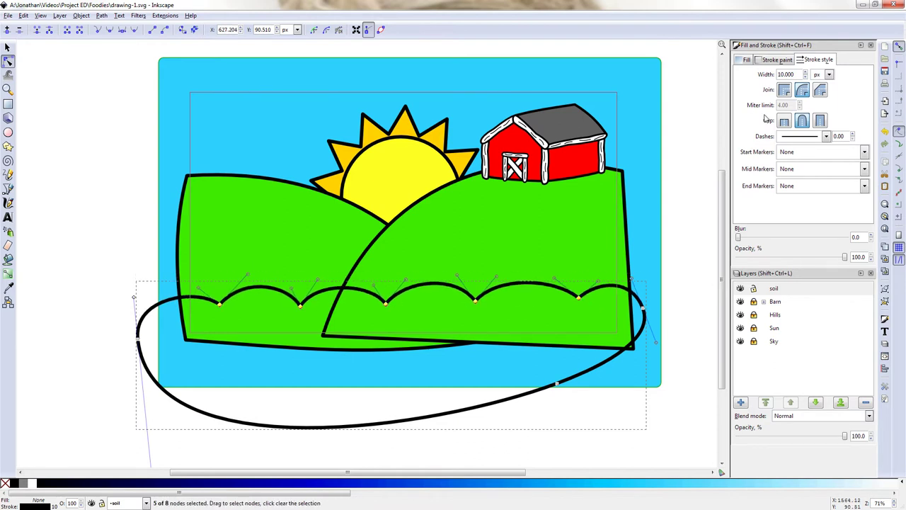
Fill the soil mound brown
{"action": "left_click", "coordinate": [8, 47]}
{"action": "left_click", "coordinate": [80, 168]}
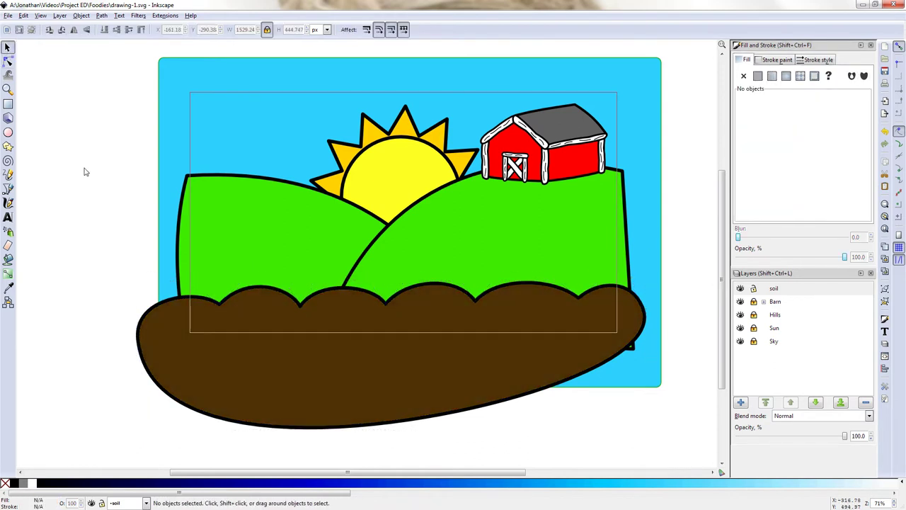
{"action": "scroll", "coordinate": [521, 384], "scroll_direction": "up", "scroll_amount": 2}
{"action": "scroll", "coordinate": [489, 281], "scroll_direction": "down", "scroll_amount": 1}
{"action": "key", "text": "ctrl+shift+n"}
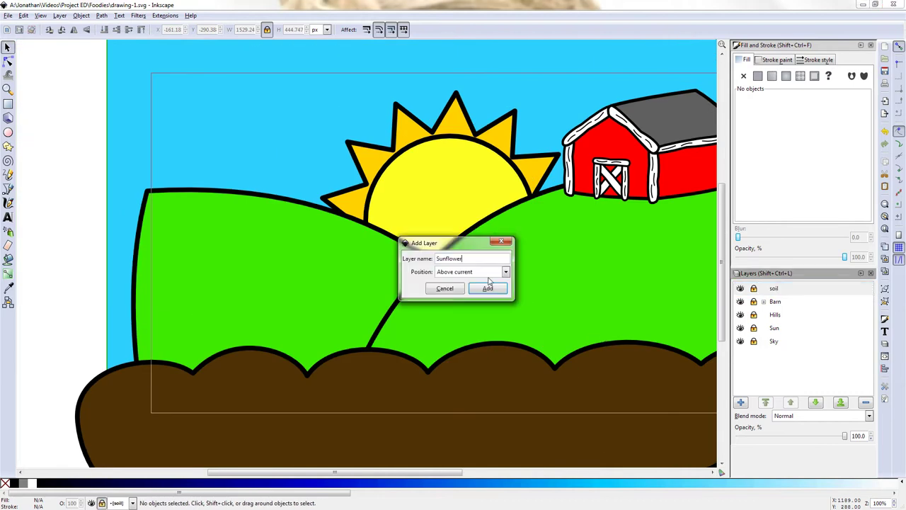
Add the Sunflower layer and draw a curving stem filled flat green
{"action": "left_click", "coordinate": [488, 287]}
{"action": "key", "text": "p"}
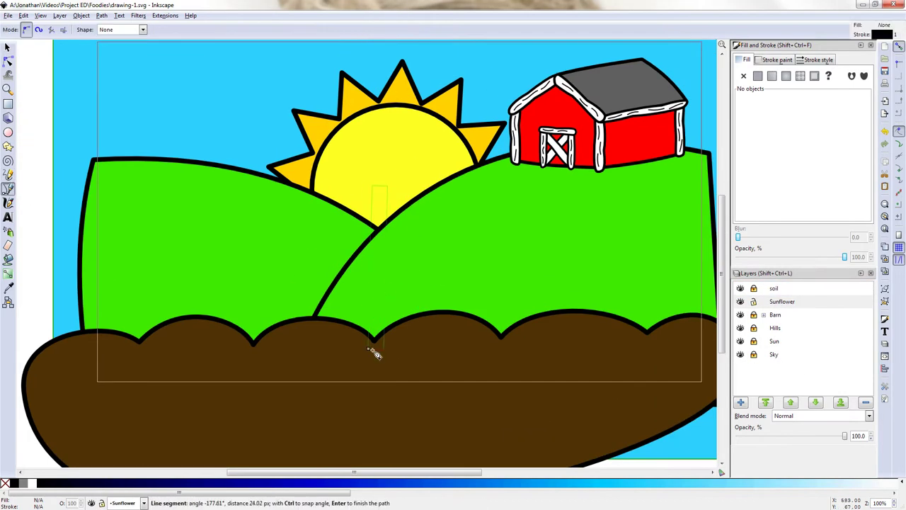
{"action": "double_click", "coordinate": [368, 348]}
{"action": "left_click", "coordinate": [817, 60]}
{"action": "left_click", "coordinate": [8, 62]}
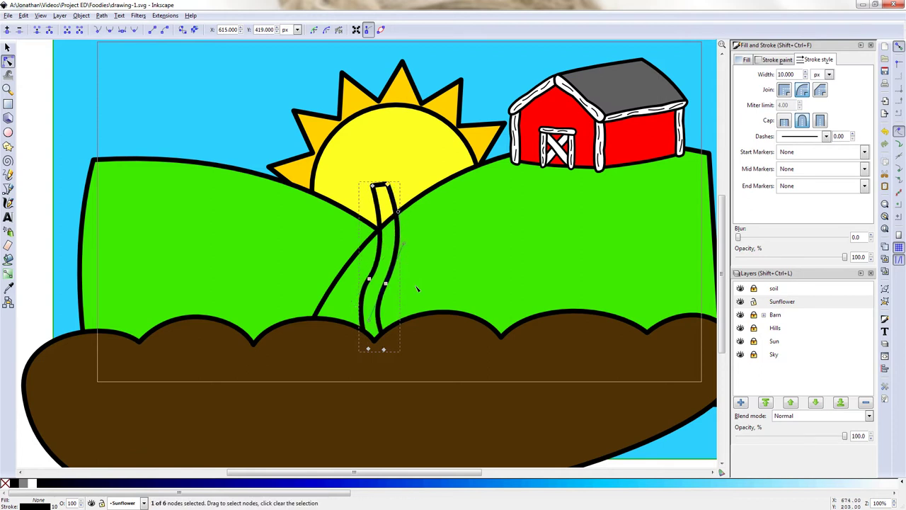
{"action": "left_click", "coordinate": [746, 59]}
{"action": "left_click", "coordinate": [757, 75]}
{"action": "left_click", "coordinate": [765, 145]}
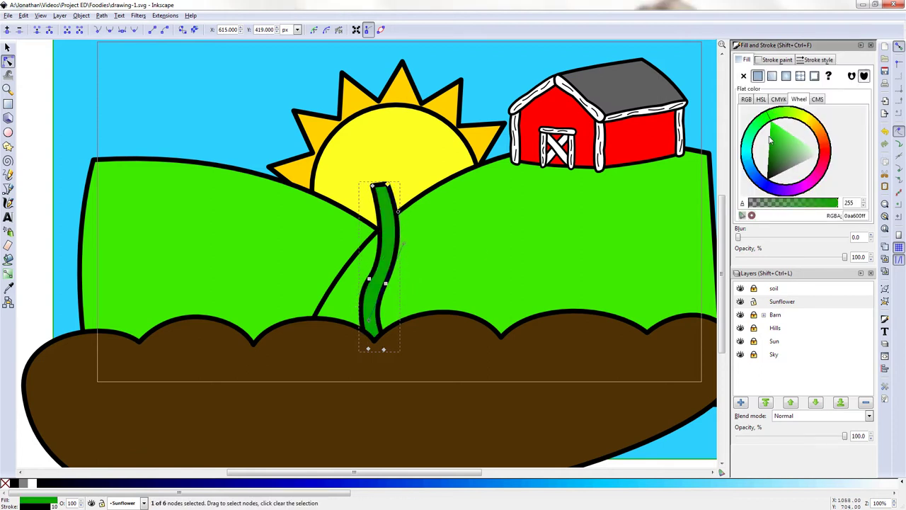
Copy the sun star to serve as the sunflower head and select it
{"action": "scroll", "coordinate": [310, 174], "scroll_direction": "up", "scroll_amount": 1}
{"action": "left_click", "coordinate": [523, 131]}
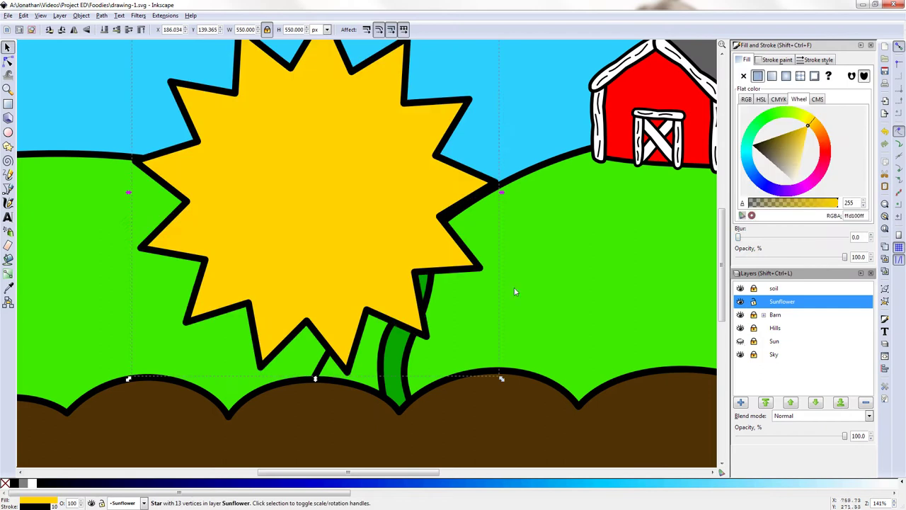
{"action": "key", "text": "Escape"}
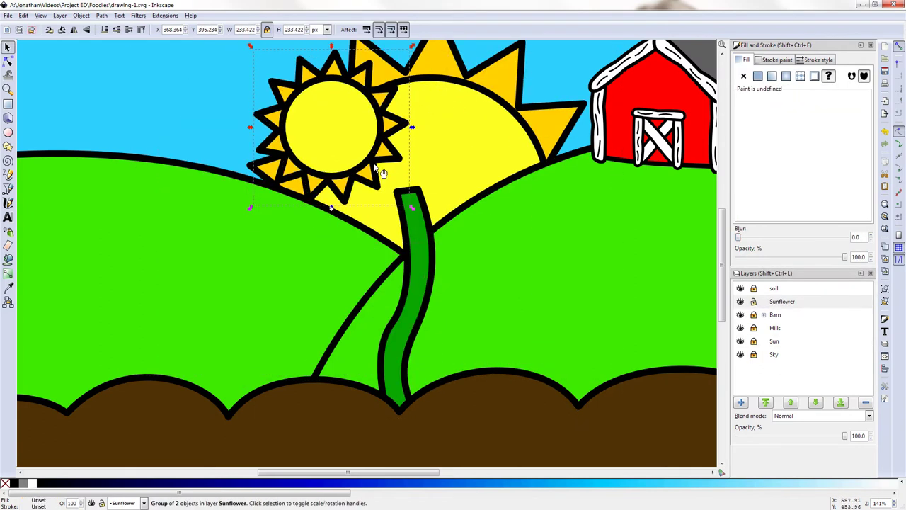
{"action": "left_click", "coordinate": [807, 62]}
{"action": "scroll", "coordinate": [435, 183], "scroll_direction": "up", "scroll_amount": 1}
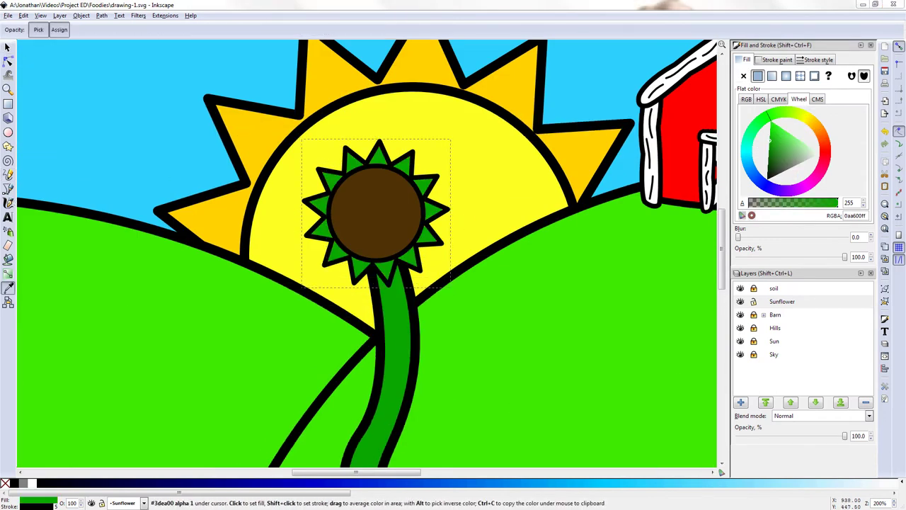
Bend a curved path beside the flower head and colour the petal sunflower yellow with the dropper
{"action": "key", "text": "n"}
{"action": "left_click_drag", "start_coordinate": [396, 240], "coordinate": [495, 325]}
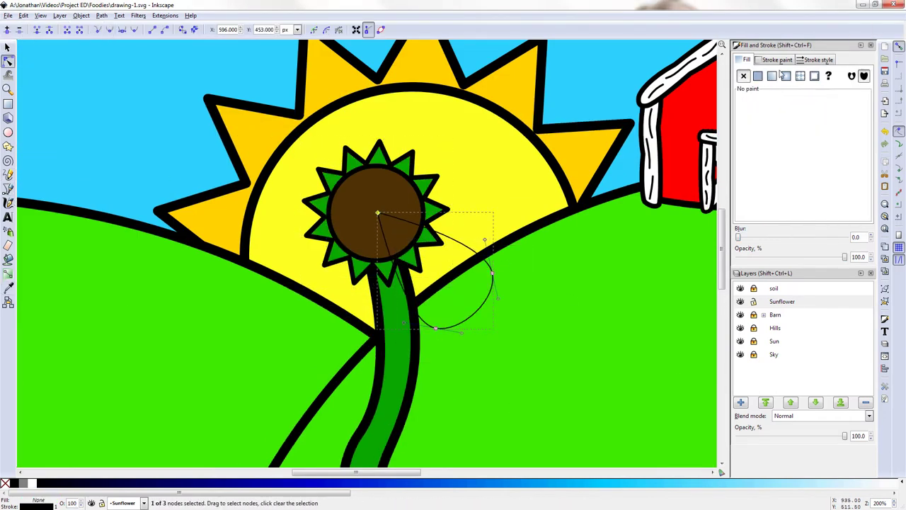
{"action": "left_click", "coordinate": [815, 59]}
{"action": "key", "text": "d"}
{"action": "left_click", "coordinate": [453, 162]}
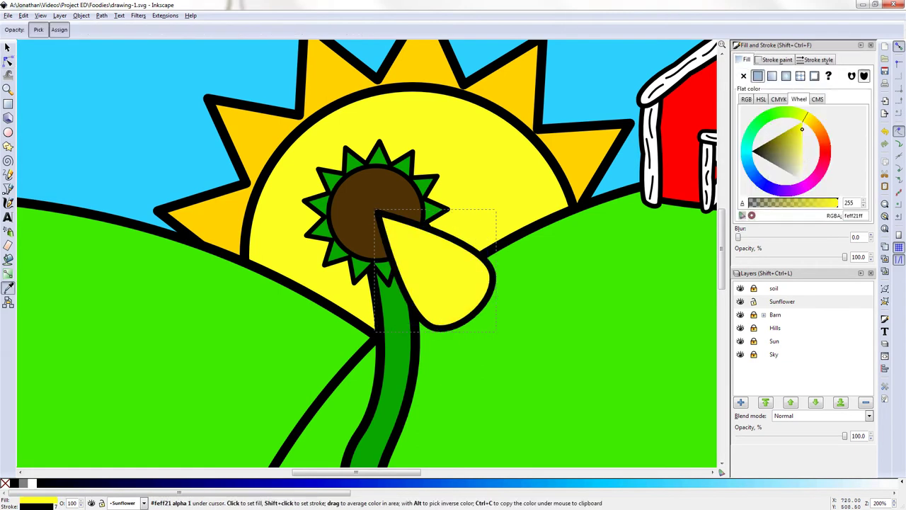
{"action": "key", "text": "s"}
Duplicate the petal six times, rotating each copy further around the brown centre
{"action": "key", "text": "ctrl+d"}
{"action": "key", "text": "bracketleft"}
{"action": "key", "text": "bracketleft"}
{"action": "key", "text": "bracketleft"}
{"action": "key", "text": "ctrl+d"}
{"action": "key", "text": "bracketleft"}
{"action": "key", "text": "bracketleft"}
{"action": "key", "text": "bracketleft"}
{"action": "key", "text": "ctrl+d"}
{"action": "key", "text": "bracketleft"}
{"action": "key", "text": "bracketleft"}
{"action": "key", "text": "bracketleft"}
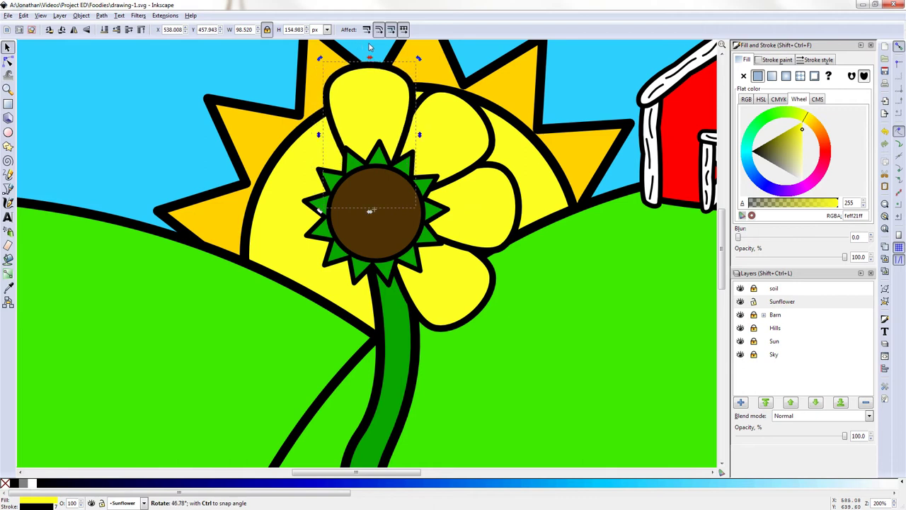
{"action": "key", "text": "ctrl+d"}
{"action": "key", "text": "bracketleft"}
{"action": "key", "text": "bracketleft"}
{"action": "key", "text": "bracketleft"}
{"action": "key", "text": "ctrl+d"}
{"action": "left_click_drag", "start_coordinate": [241, 212], "coordinate": [231, 290]}
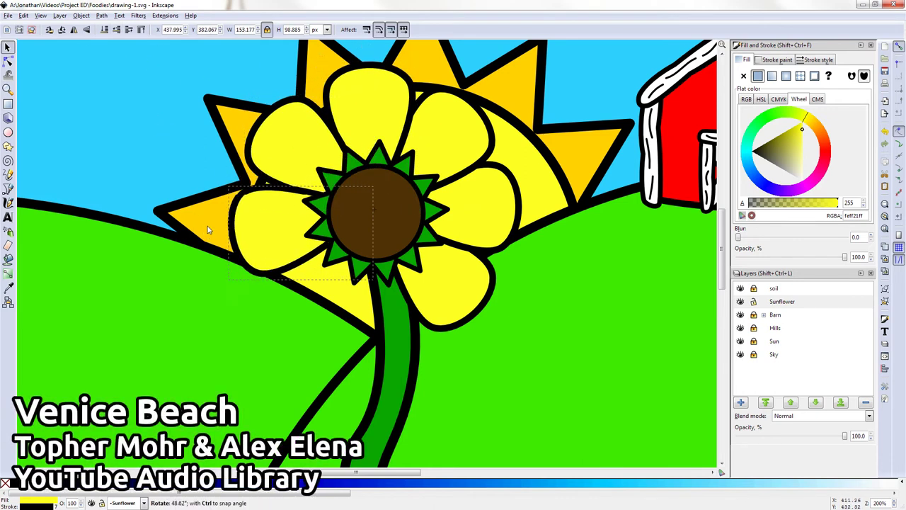
{"action": "key", "text": "ctrl+d"}
{"action": "left_click_drag", "start_coordinate": [225, 181], "coordinate": [241, 276]}
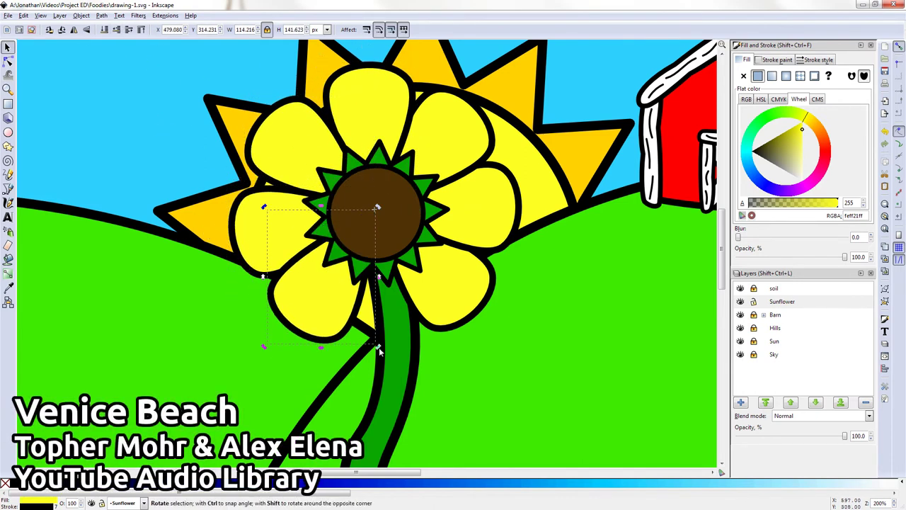
{"action": "left_click", "coordinate": [536, 346]}
Zoom in on the sunflower and begin drawing a leaf outline beside the stem
{"action": "scroll", "coordinate": [536, 346], "scroll_direction": "down", "scroll_amount": 1}
{"action": "left_click", "coordinate": [327, 233]}
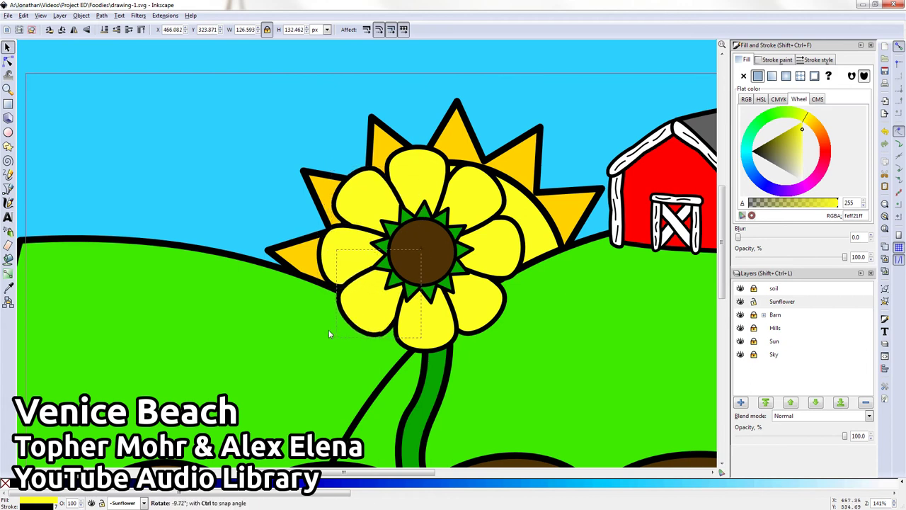
{"action": "key", "text": "Tab"}
{"action": "scroll", "coordinate": [588, 320], "scroll_direction": "down", "scroll_amount": 3}
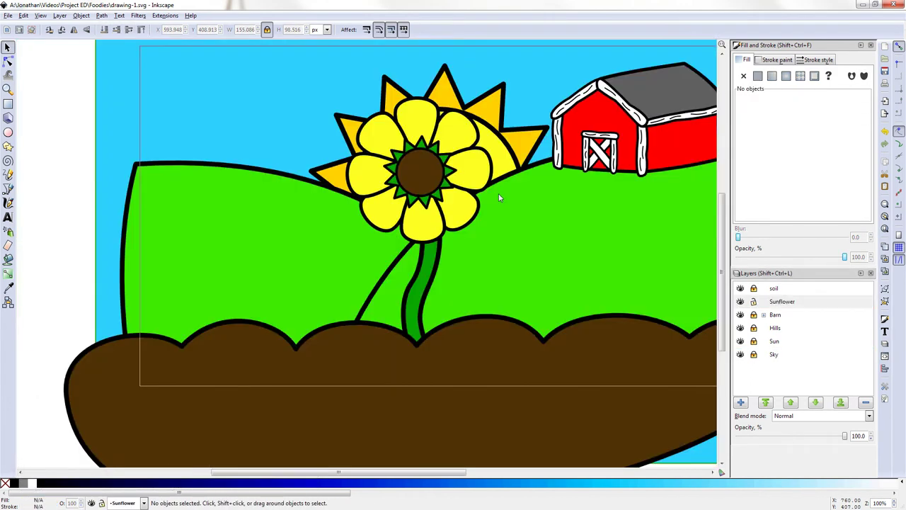
{"action": "key", "text": "plus"}
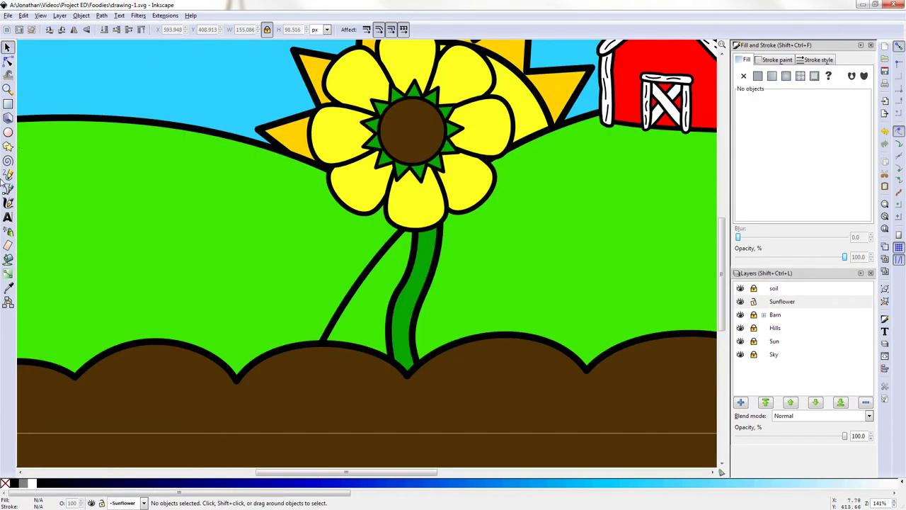
{"action": "left_click", "coordinate": [7, 188]}
{"action": "left_click", "coordinate": [423, 271]}
Close the green leaf at the stem and mirror a copy onto the stem's left side
{"action": "left_click", "coordinate": [492, 267]}
{"action": "left_click", "coordinate": [423, 271]}
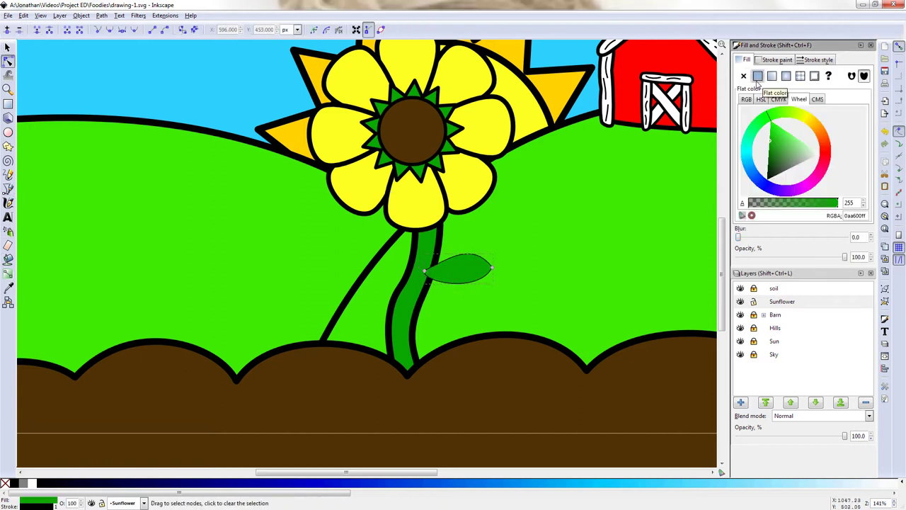
{"action": "key", "text": "n"}
{"action": "left_click", "coordinate": [818, 59]}
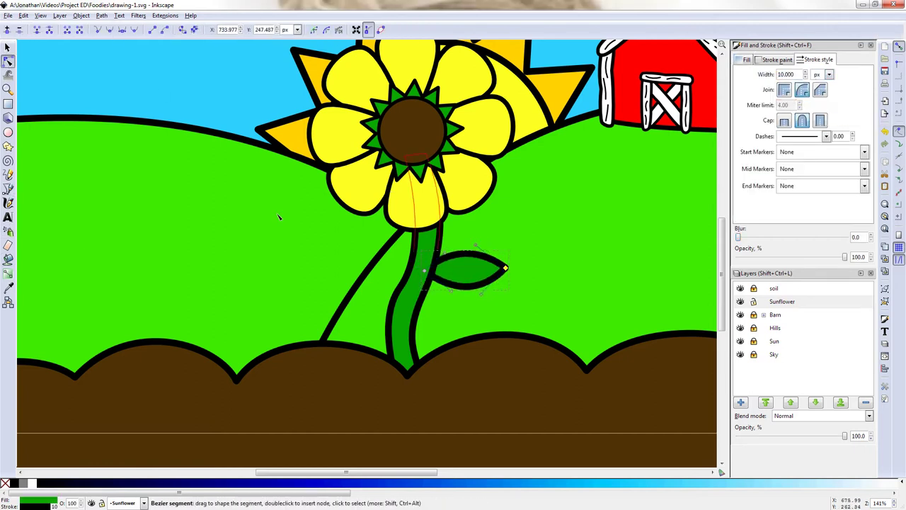
{"action": "key", "text": "s"}
{"action": "key", "text": "ctrl+d"}
{"action": "key", "text": "h"}
{"action": "left_click_drag", "start_coordinate": [446, 260], "coordinate": [402, 260]}
Draw a freehand vein line down the lower petal and colour it golden yellow
{"action": "key", "text": "b"}
{"action": "left_click_drag", "start_coordinate": [414, 167], "coordinate": [415, 213]}
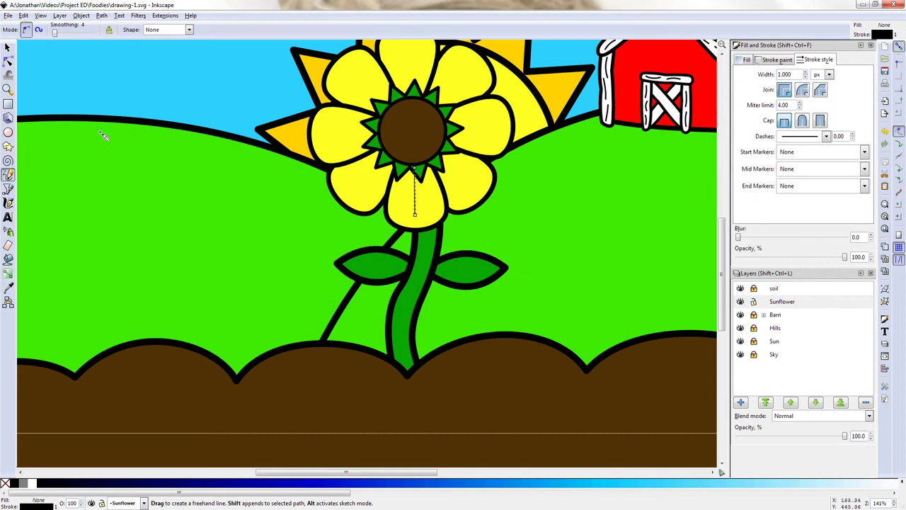
{"action": "left_click", "coordinate": [8, 286]}
{"action": "right_click", "coordinate": [36, 368]}
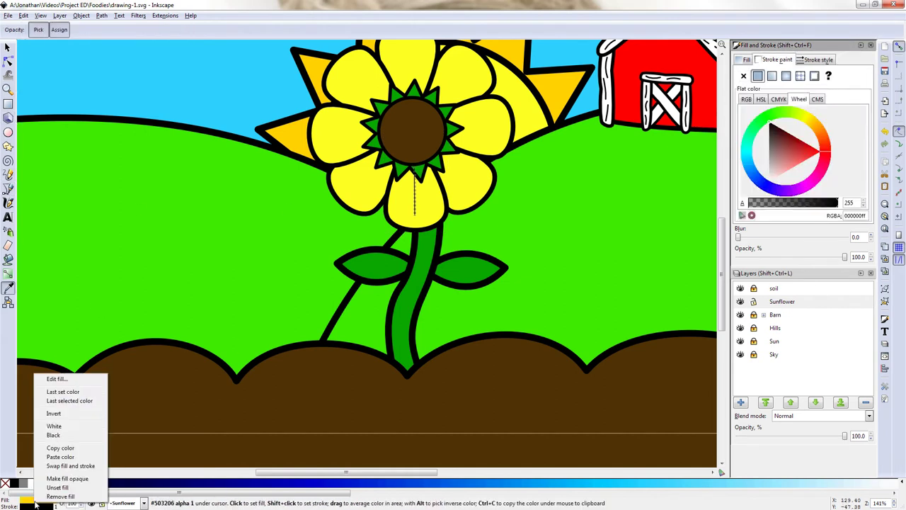
{"action": "right_click", "coordinate": [297, 142]}
{"action": "left_click", "coordinate": [298, 143], "text": "shift"}
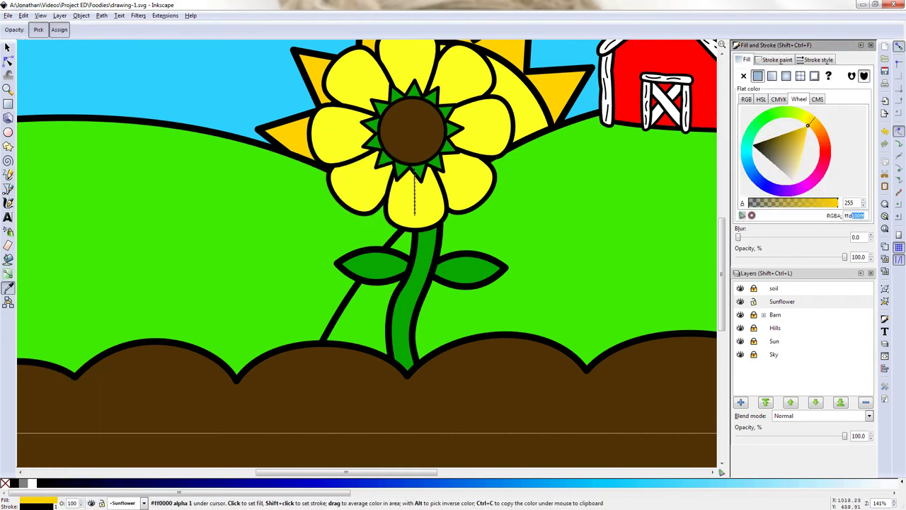
Finish the lower petal's vein as a golden ffd100 stroke with no fill
{"action": "key", "text": "n"}
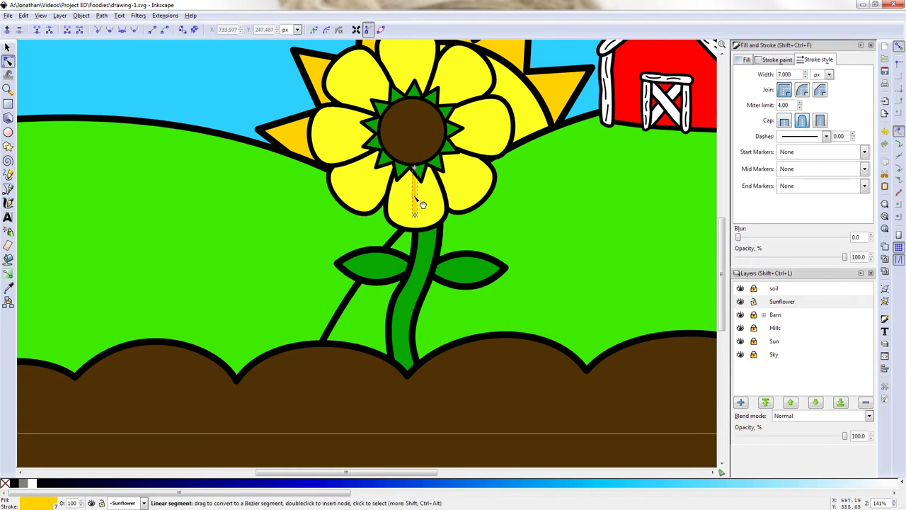
{"action": "key", "text": "5"}
{"action": "key", "text": "grave"}
{"action": "key", "text": "b"}
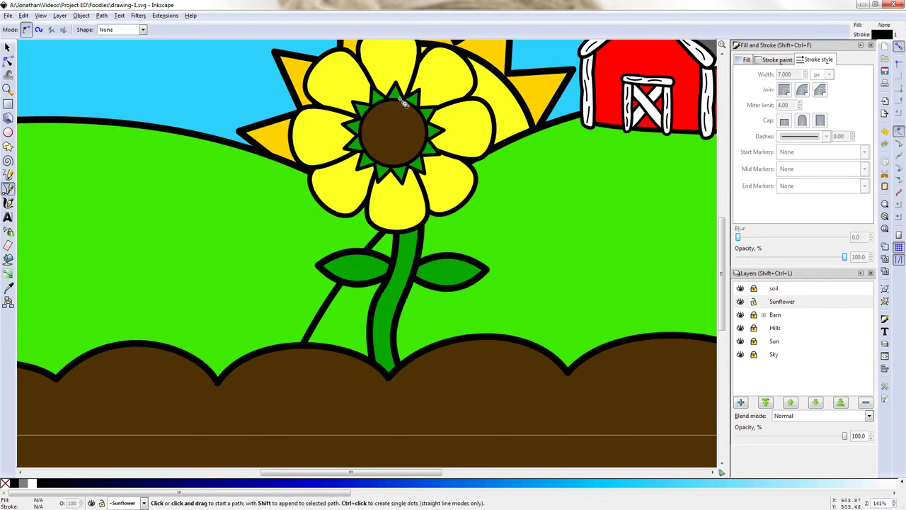
{"action": "double_click", "coordinate": [399, 213]}
{"action": "key", "text": "n"}
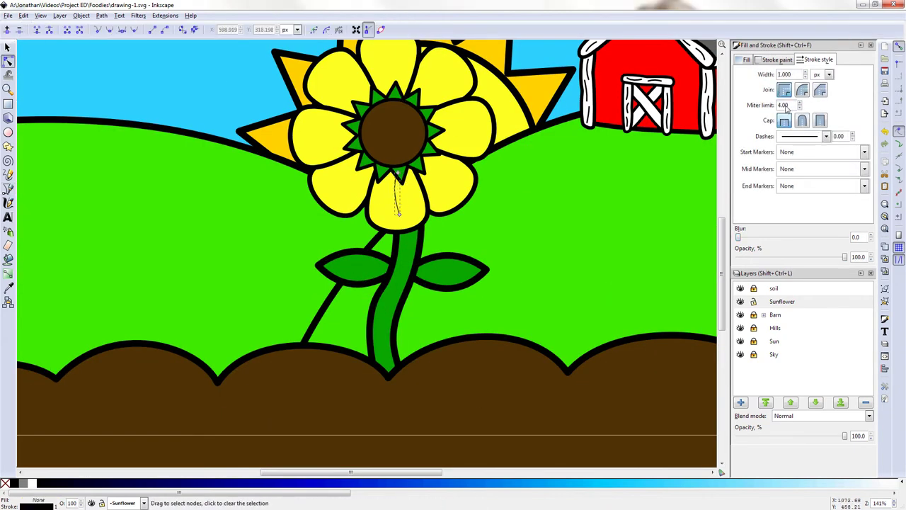
{"action": "key", "text": "F7"}
{"action": "left_click", "coordinate": [746, 60]}
{"action": "left_click", "coordinate": [743, 75]}
{"action": "left_click", "coordinate": [776, 59]}
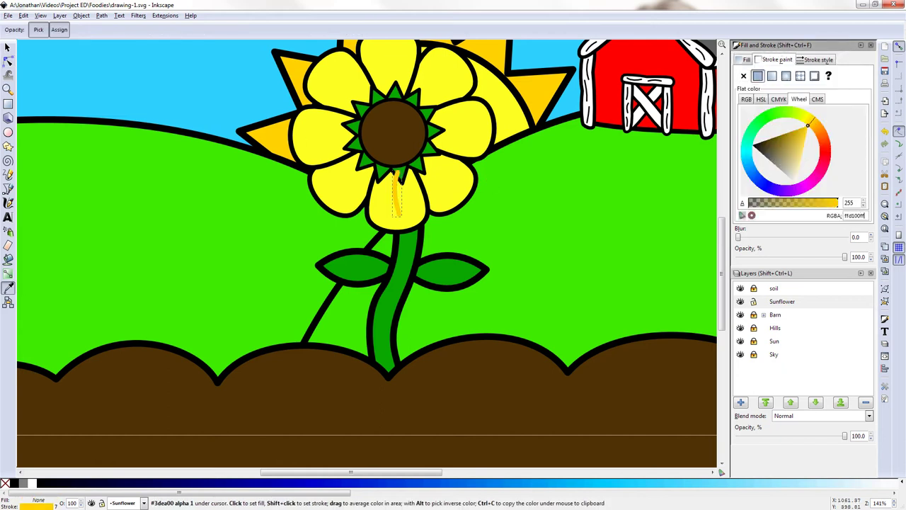
{"action": "key", "text": "n"}
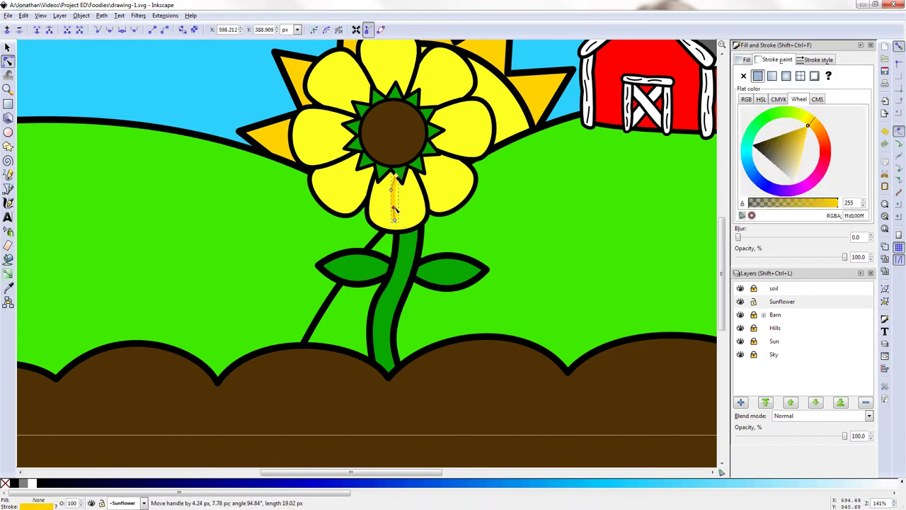
Duplicate the vein and rotate copies onto the right and upper petals
{"action": "key", "text": "s"}
{"action": "scroll", "coordinate": [394, 205], "scroll_direction": "up", "scroll_amount": 2}
{"action": "key", "text": "ctrl+d"}
{"action": "mouse_move", "coordinate": [395, 201]}
{"action": "left_mouse_down"}
{"action": "mouse_move", "coordinate": [494, 160]}
{"action": "mouse_move", "coordinate": [489, 234]}
{"action": "left_mouse_up"}
{"action": "key", "text": "bracketleft"}
{"action": "key", "text": "bracketleft"}
{"action": "key", "text": "bracketleft"}
{"action": "key", "text": "ctrl+d"}
{"action": "key", "text": "bracketleft"}
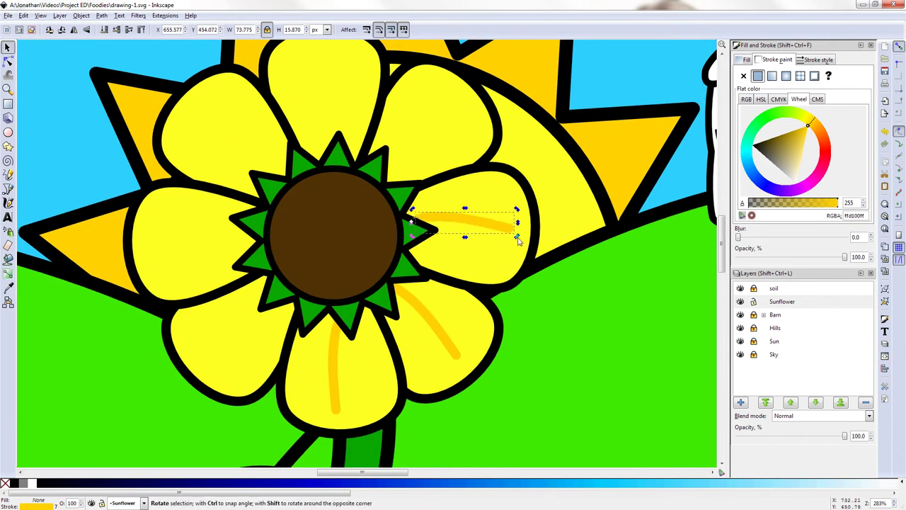
{"action": "key", "text": "ctrl+d"}
{"action": "key", "text": "bracketleft"}
{"action": "key", "text": "bracketleft"}
{"action": "mouse_move", "coordinate": [495, 228]}
{"action": "left_mouse_down"}
{"action": "mouse_move", "coordinate": [437, 125]}
{"action": "mouse_move", "coordinate": [329, 92]}
{"action": "left_mouse_up"}
Add rotated vein copies on the top, upper-left, left and lower-left petals
{"action": "key", "text": "bracketleft"}
{"action": "key", "text": "bracketleft"}
{"action": "key", "text": "ctrl+d"}
{"action": "left_click_drag", "start_coordinate": [332, 135], "coordinate": [414, 145]}
{"action": "key", "text": "ctrl+d"}
{"action": "left_click_drag", "start_coordinate": [338, 100], "coordinate": [263, 156]}
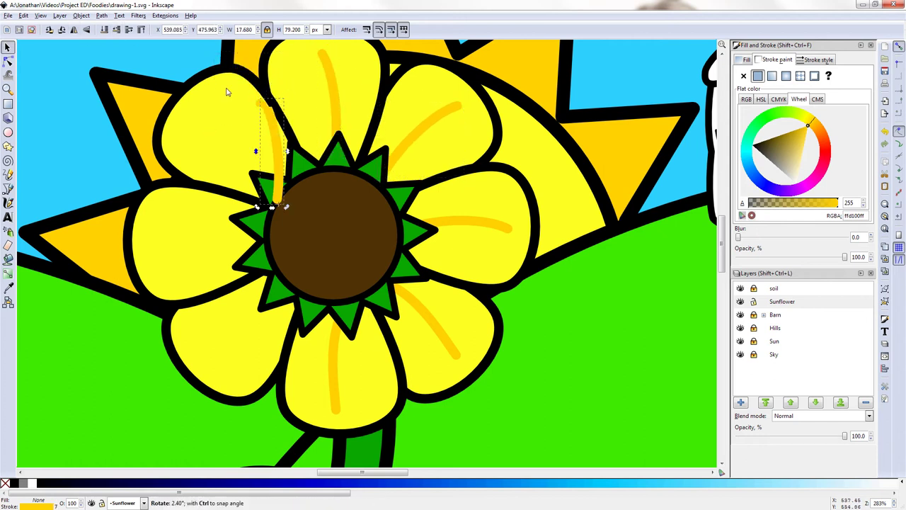
{"action": "key", "text": "bracketleft"}
{"action": "key", "text": "bracketleft"}
{"action": "key", "text": "bracketleft"}
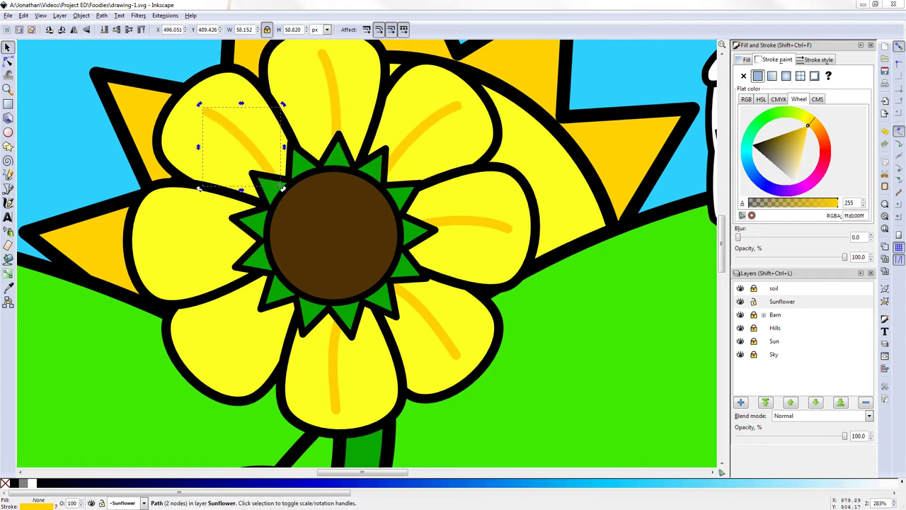
{"action": "key", "text": "ctrl+d"}
{"action": "left_click_drag", "start_coordinate": [247, 145], "coordinate": [237, 262]}
{"action": "key", "text": "bracketleft"}
{"action": "key", "text": "bracketleft"}
{"action": "key", "text": "bracketleft"}
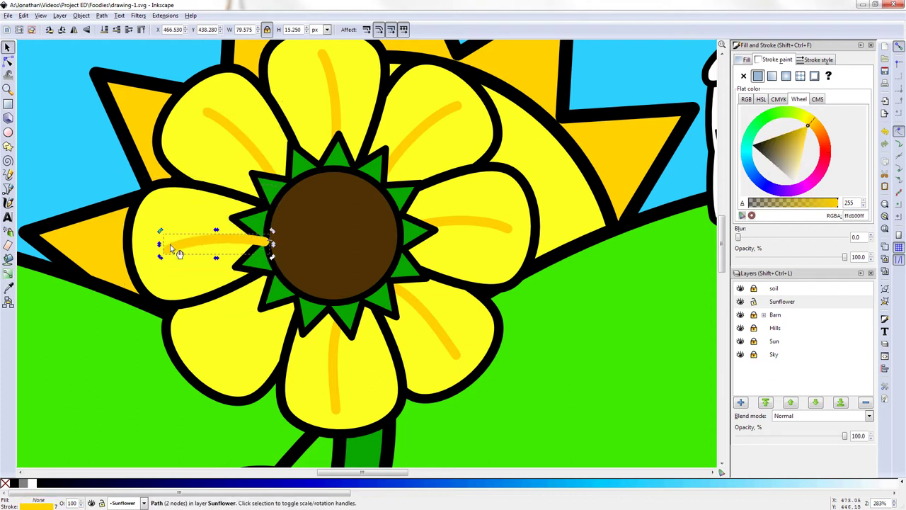
{"action": "key", "text": "ctrl+d"}
{"action": "left_click_drag", "start_coordinate": [212, 239], "coordinate": [245, 325]}
{"action": "key", "text": "bracketleft"}
{"action": "key", "text": "bracketleft"}
{"action": "key", "text": "bracketleft"}
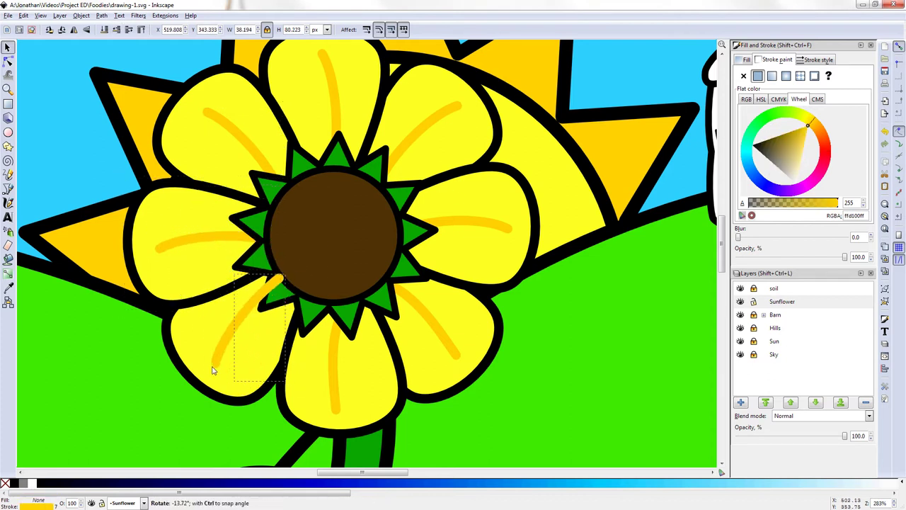
{"action": "key", "text": "1"}
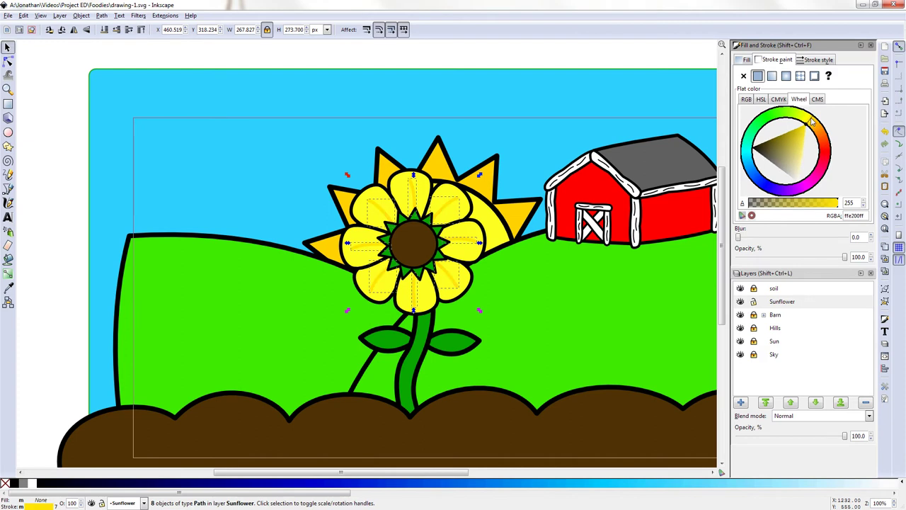
{"action": "key", "text": "Escape"}
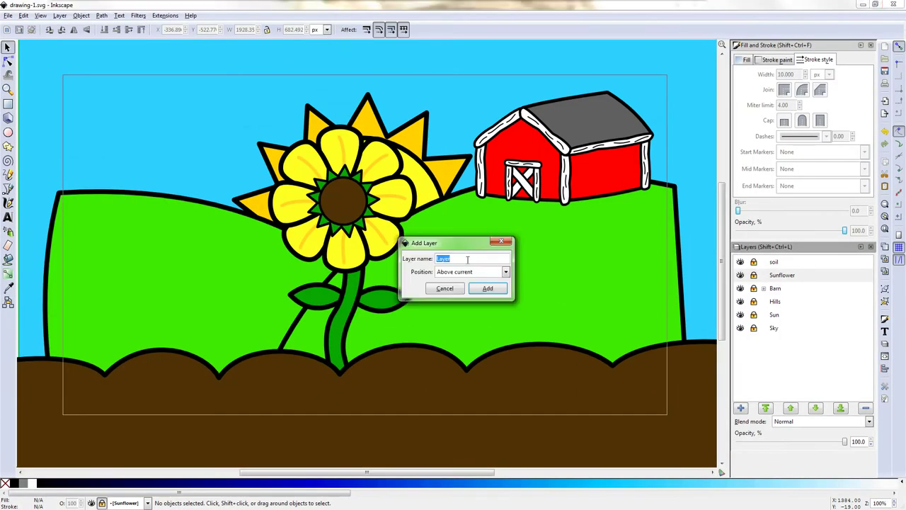
Add the Corn layer and draw a triangular cob, smoothing its nodes into a rounded oval
{"action": "left_click", "coordinate": [8, 189]}
{"action": "left_click", "coordinate": [361, 137]}
{"action": "left_click", "coordinate": [332, 270]}
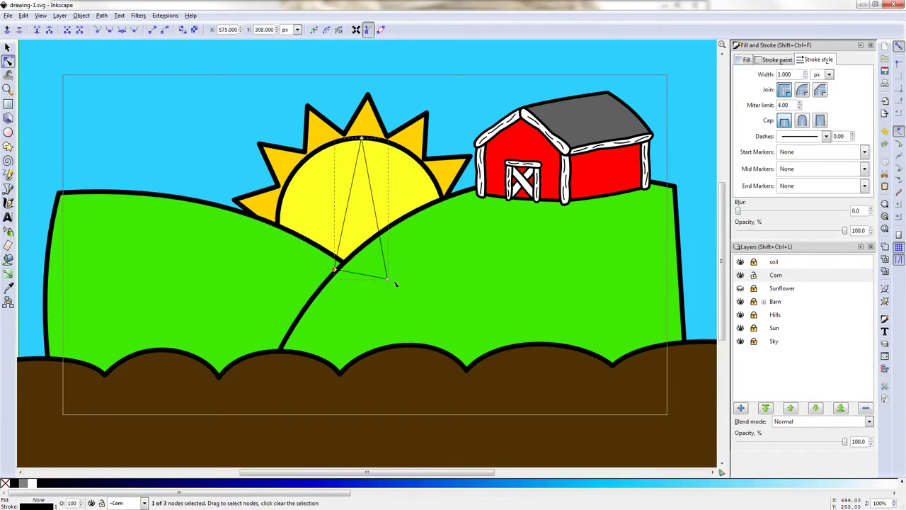
{"action": "left_click", "coordinate": [389, 270]}
{"action": "left_click", "coordinate": [362, 137]}
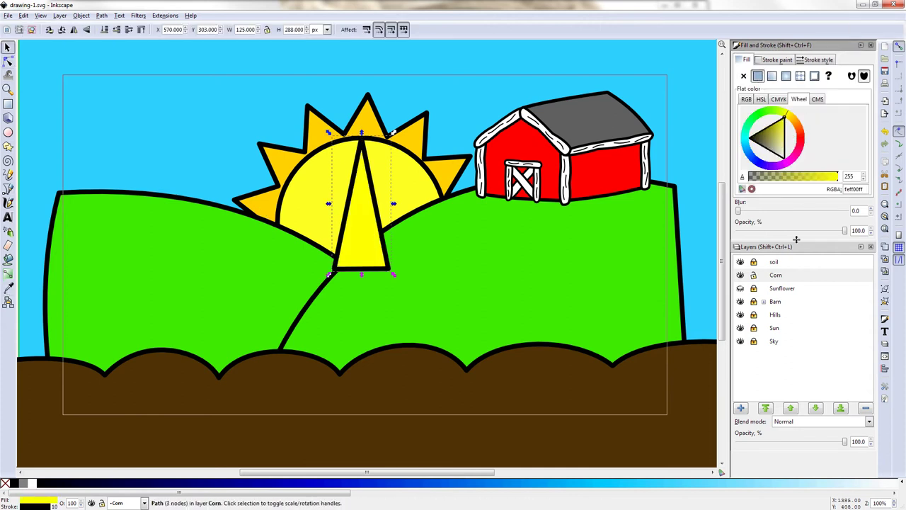
{"action": "key", "text": "n"}
{"action": "key", "text": "ctrl+a"}
{"action": "key", "text": "shift+s"}
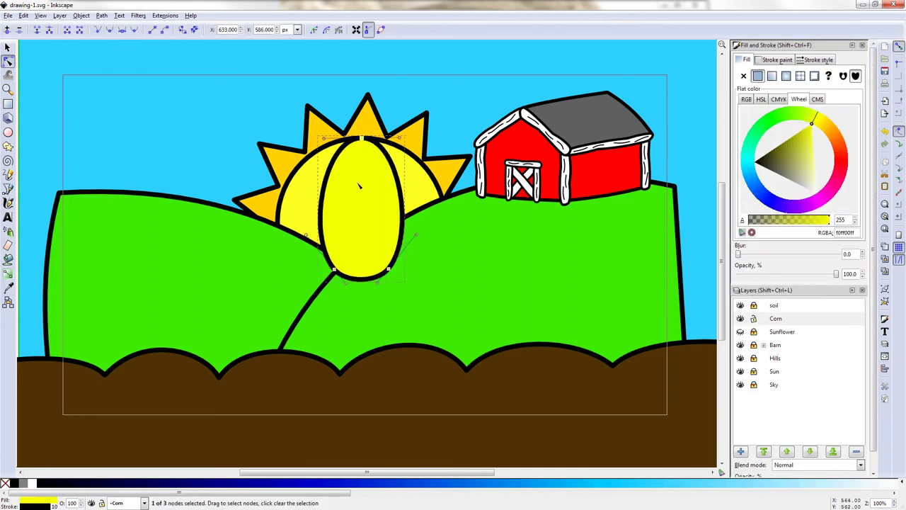
{"action": "left_click_drag", "start_coordinate": [390, 270], "coordinate": [384, 270]}
Draw a husk leaf on the cob's left and fill it dark green 289b00
{"action": "key", "text": "b"}
{"action": "left_click", "coordinate": [332, 175]}
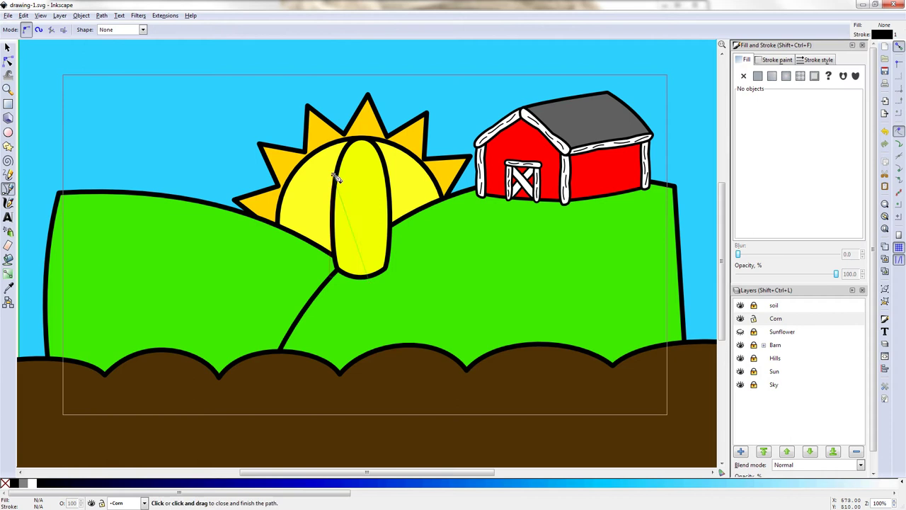
{"action": "double_click", "coordinate": [368, 278]}
{"action": "key", "text": "n"}
{"action": "key", "text": "ctrl+shift+v"}
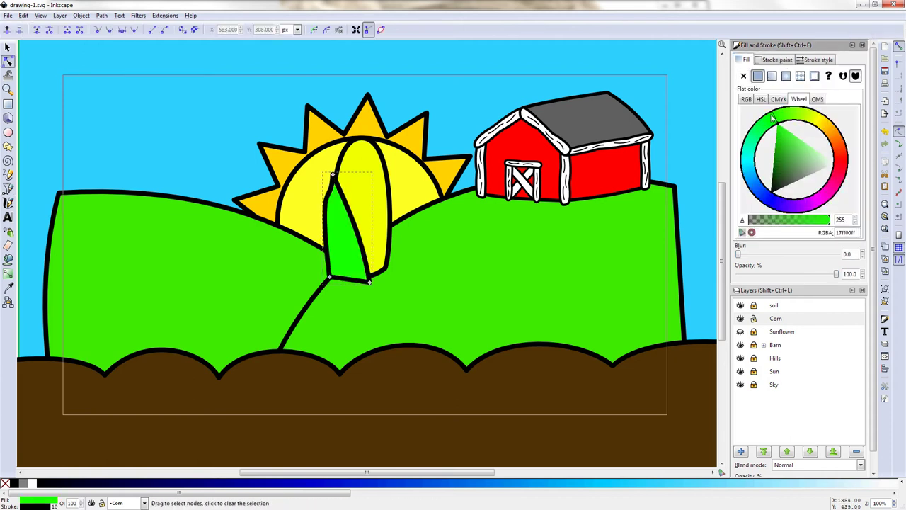
{"action": "left_click", "coordinate": [329, 277]}
{"action": "left_click_drag", "start_coordinate": [324, 256], "coordinate": [339, 283]}
{"action": "key", "text": "ctrl+a"}
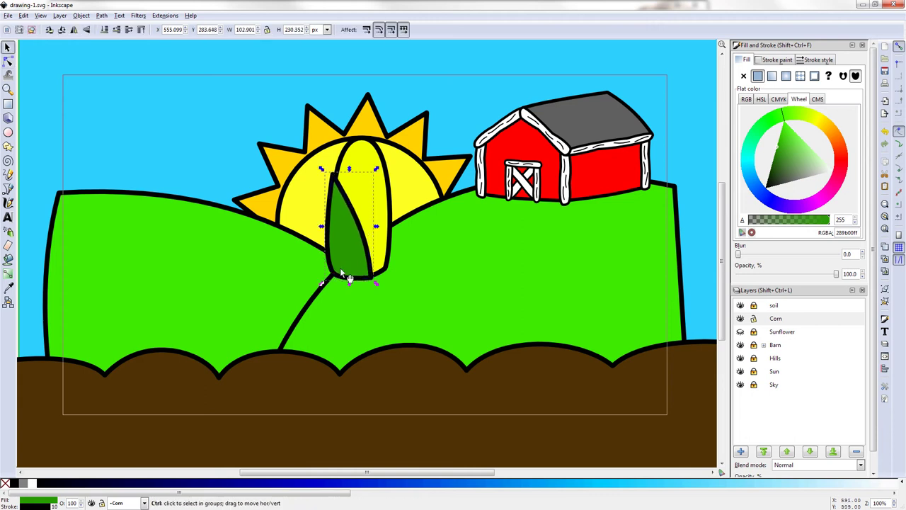
Mirror a husk leaf to the cob's right, then group, shrink and tilt the corn ear
{"action": "key", "text": "ctrl+d"}
{"action": "key", "text": "h"}
{"action": "left_click", "coordinate": [392, 276]}
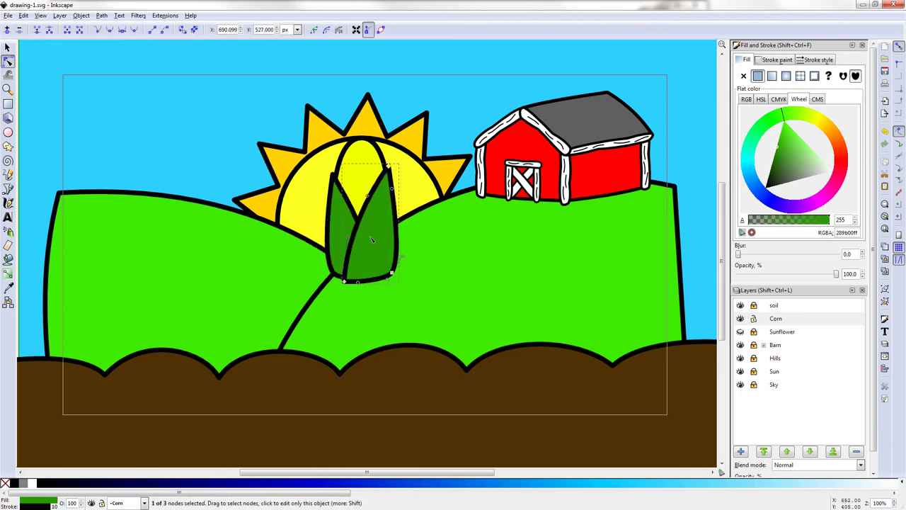
{"action": "key", "text": "s"}
{"action": "key", "text": "ctrl+a"}
{"action": "left_click_drag", "start_coordinate": [401, 136], "coordinate": [374, 177]}
{"action": "left_click_drag", "start_coordinate": [353, 234], "coordinate": [418, 190]}
{"action": "left_click", "coordinate": [419, 198]}
{"action": "mouse_move", "coordinate": [438, 154]}
{"action": "left_mouse_down"}
{"action": "mouse_move", "coordinate": [460, 180]}
{"action": "mouse_move", "coordinate": [499, 184]}
{"action": "left_mouse_up"}
Draw a wavy green corn stalk with its base sunk into the soil
{"action": "key", "text": "b"}
{"action": "left_click", "coordinate": [329, 386]}
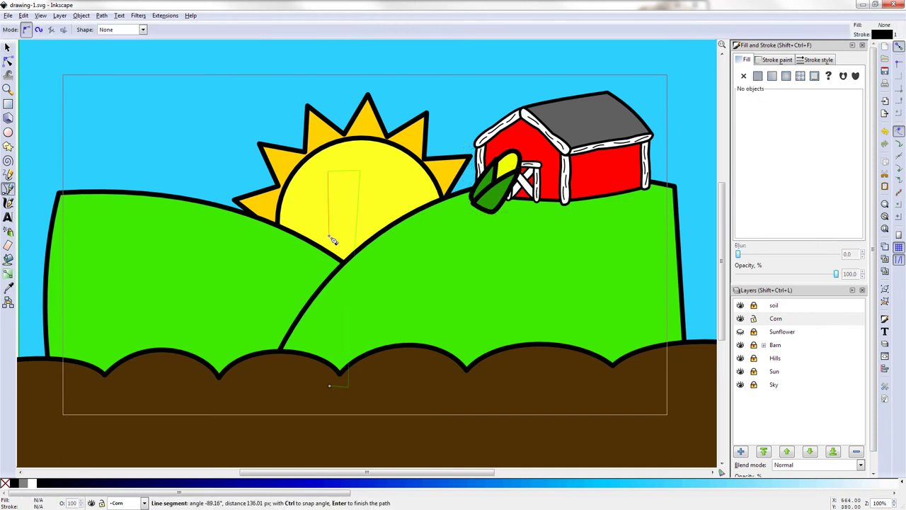
{"action": "key", "text": "Return"}
{"action": "key", "text": "n"}
{"action": "left_click_drag", "start_coordinate": [369, 293], "coordinate": [343, 301]}
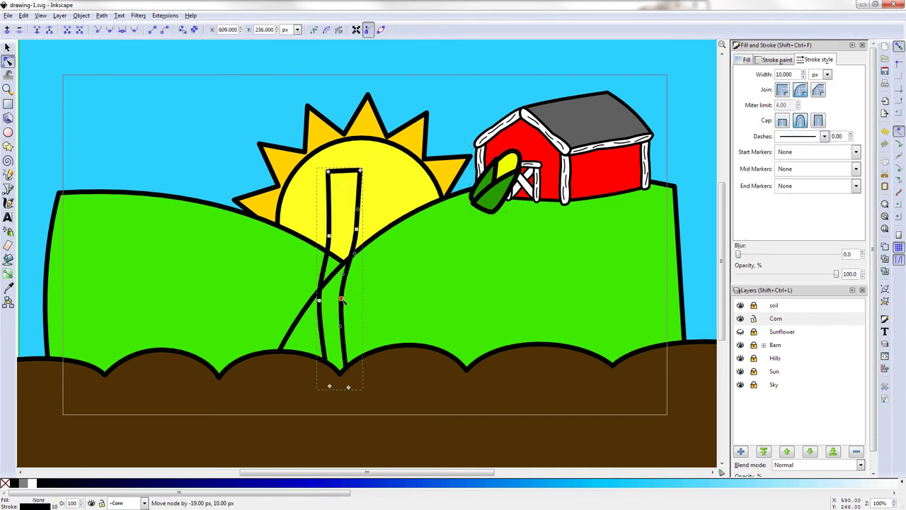
{"action": "left_click_drag", "start_coordinate": [330, 235], "coordinate": [342, 228]}
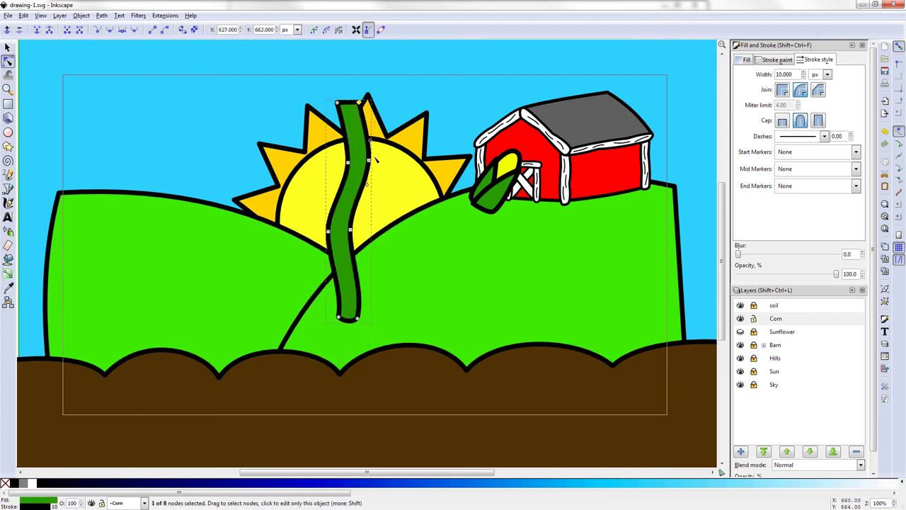
{"action": "left_click_drag", "start_coordinate": [374, 163], "coordinate": [380, 162]}
{"action": "left_click", "coordinate": [347, 104]}
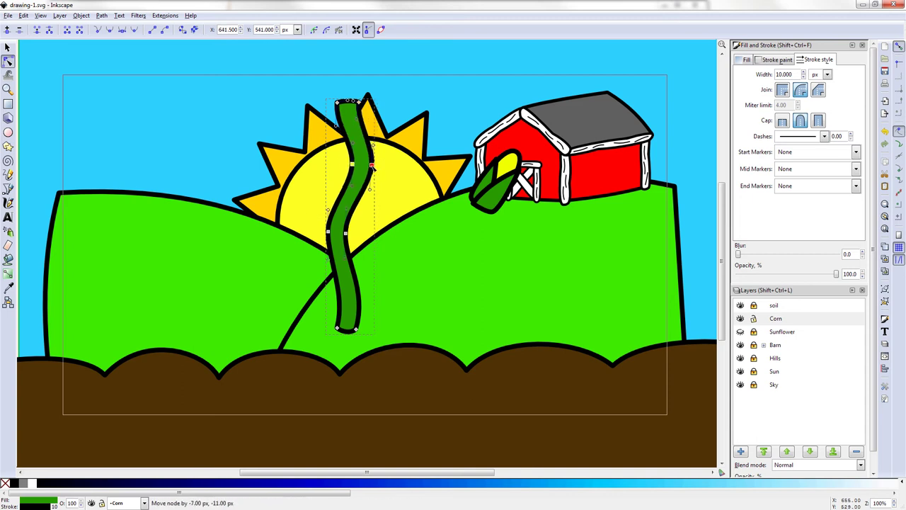
{"action": "key", "text": "s"}
{"action": "left_click_drag", "start_coordinate": [347, 212], "coordinate": [346, 270]}
Place the corn ear atop the stalk, duplicate it, and shape a fuller leaf beside the stalk
{"action": "left_click", "coordinate": [481, 183]}
{"action": "mouse_move", "coordinate": [499, 183]}
{"action": "left_mouse_down"}
{"action": "mouse_move", "coordinate": [371, 185]}
{"action": "mouse_move", "coordinate": [332, 267]}
{"action": "mouse_move", "coordinate": [354, 316]}
{"action": "left_mouse_up"}
{"action": "key", "text": "ctrl+d"}
{"action": "key", "text": "ctrl+d"}
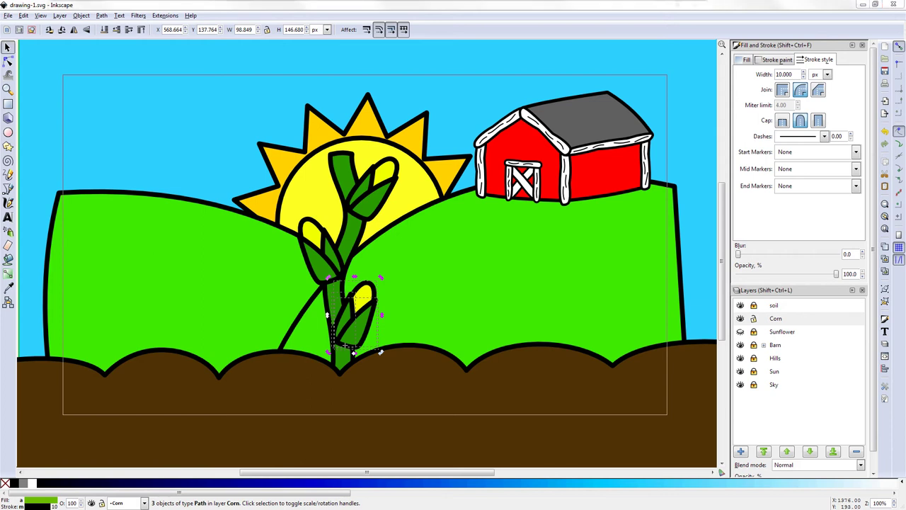
{"action": "key", "text": "n"}
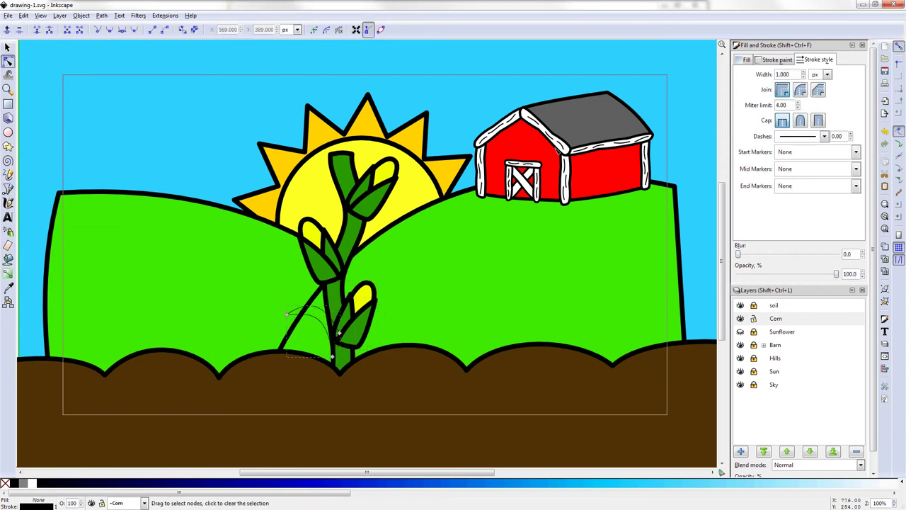
{"action": "key", "text": "ctrl+shift+f"}
{"action": "left_click_drag", "start_coordinate": [332, 357], "coordinate": [337, 361]}
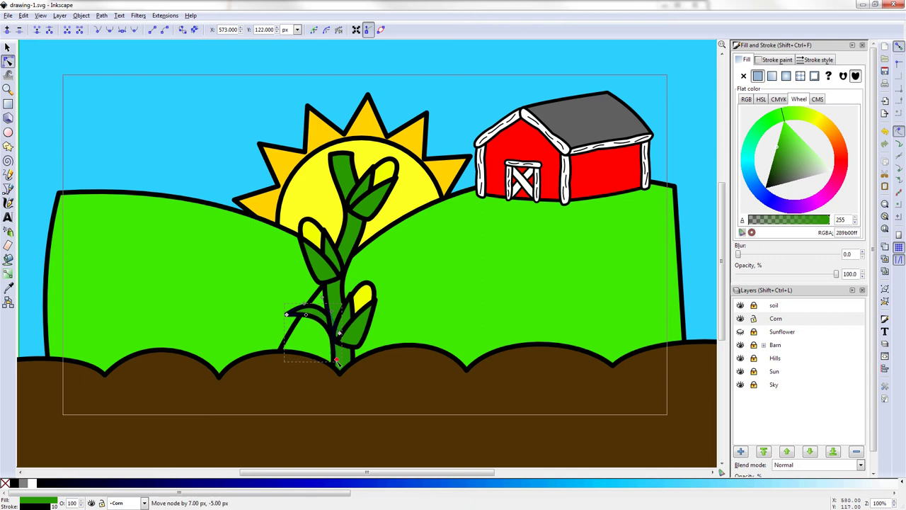
{"action": "left_click_drag", "start_coordinate": [317, 327], "coordinate": [312, 317]}
{"action": "key", "text": "s"}
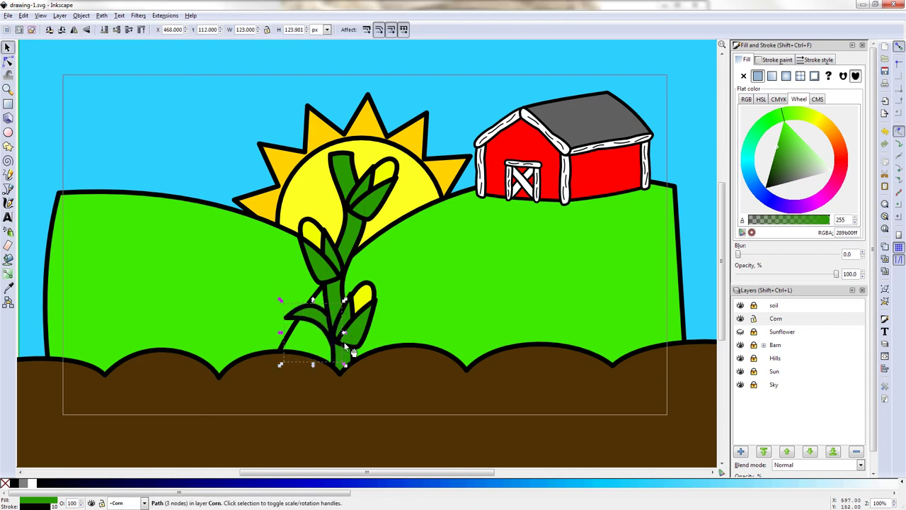
Duplicate and mirror the leaf, placing copies up both sides of the stalk
{"action": "key", "text": "ctrl+d"}
{"action": "key", "text": "h"}
{"action": "left_click_drag", "start_coordinate": [311, 326], "coordinate": [371, 253]}
{"action": "left_click", "coordinate": [372, 253]}
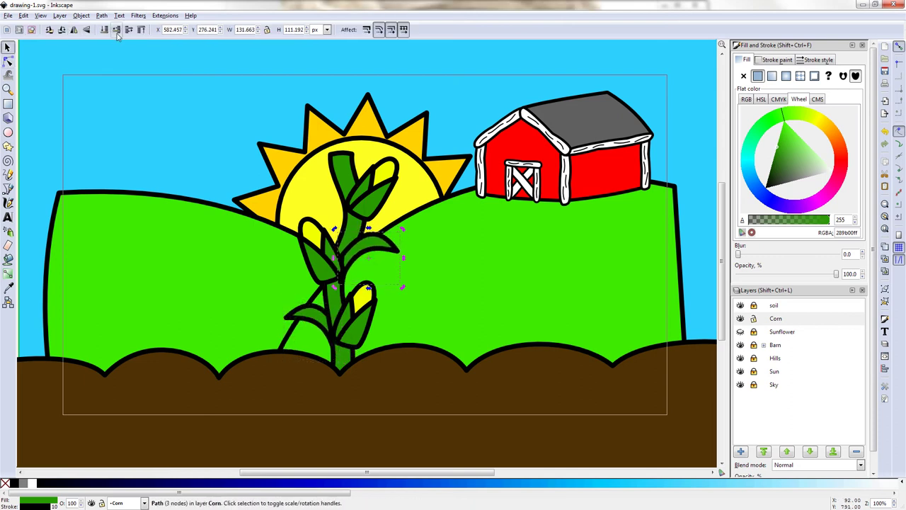
{"action": "mouse_move", "coordinate": [405, 228]}
{"action": "left_mouse_down"}
{"action": "mouse_move", "coordinate": [416, 231]}
{"action": "mouse_move", "coordinate": [320, 187]}
{"action": "left_mouse_up"}
{"action": "key", "text": "ctrl+d"}
{"action": "key", "text": "h"}
{"action": "left_click", "coordinate": [683, 135]}
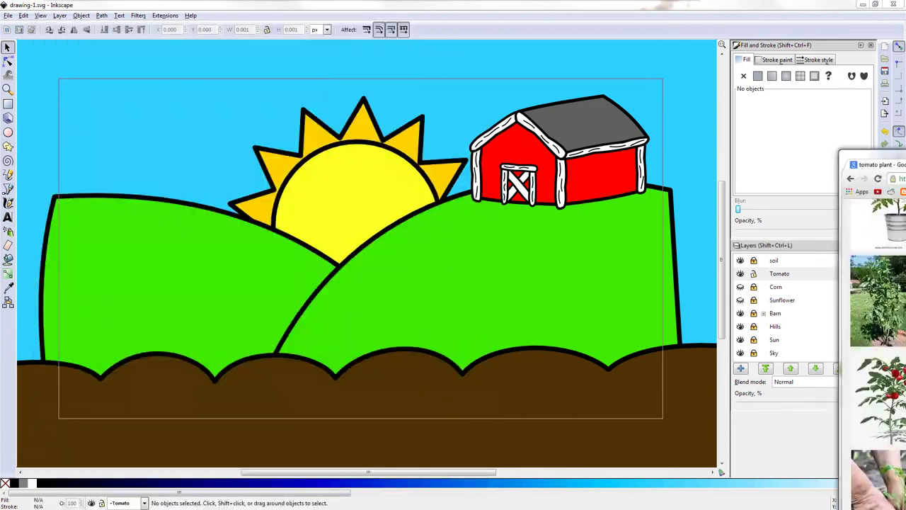
Begin the tomato plant's stem outline at the soil line
{"action": "key", "text": "b"}
{"action": "left_click", "coordinate": [326, 386]}
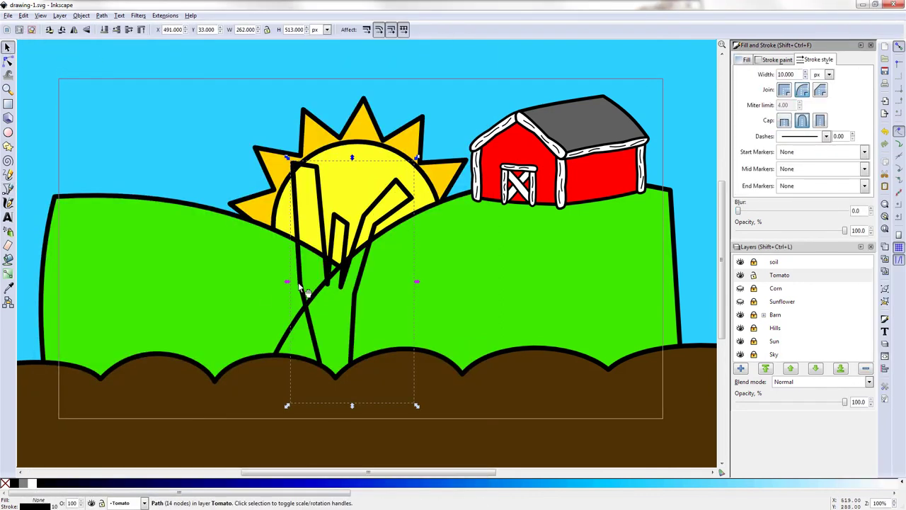
Bend the tomato outline's left, middle and right stalks into smooth arching curves
{"action": "left_click", "coordinate": [358, 270]}
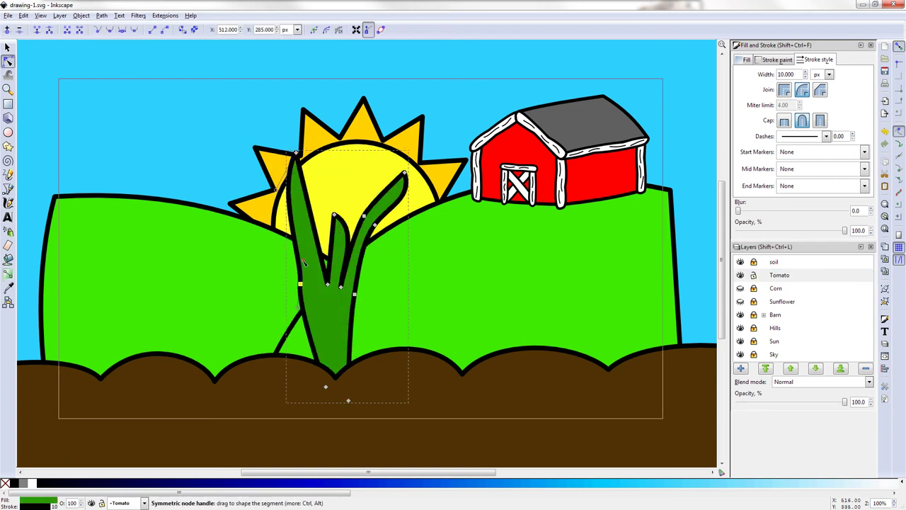
{"action": "left_click_drag", "start_coordinate": [307, 263], "coordinate": [279, 205]}
{"action": "left_click_drag", "start_coordinate": [333, 234], "coordinate": [338, 199]}
{"action": "left_click_drag", "start_coordinate": [404, 172], "coordinate": [429, 170]}
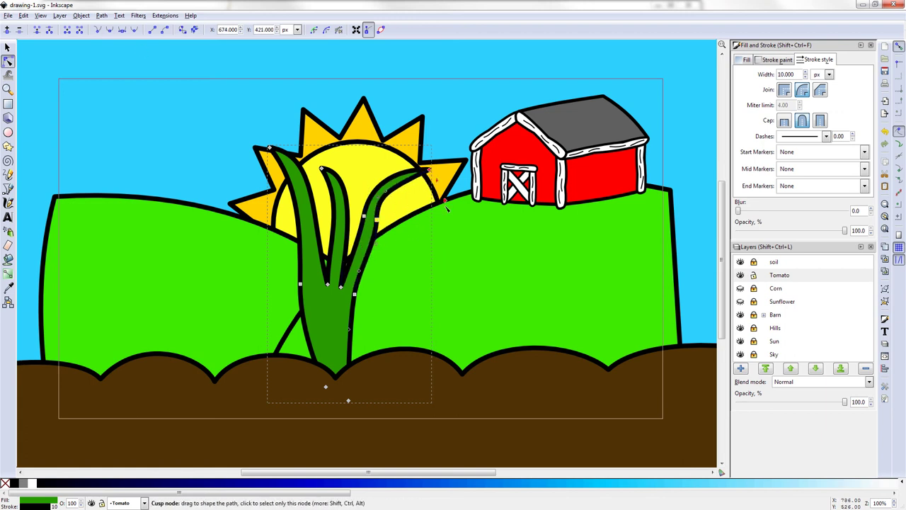
{"action": "left_click_drag", "start_coordinate": [447, 208], "coordinate": [399, 211]}
{"action": "left_click_drag", "start_coordinate": [306, 226], "coordinate": [327, 212]}
{"action": "key", "text": "plus"}
Draw a jagged four-point leaf and rotate it onto the stalk's left side
{"action": "key", "text": "b"}
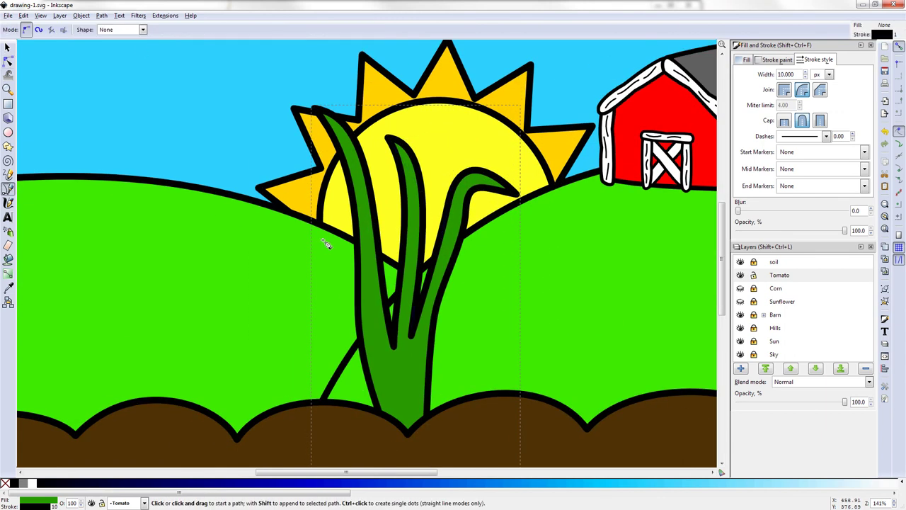
{"action": "left_click", "coordinate": [281, 225]}
{"action": "left_click", "coordinate": [304, 154]}
{"action": "left_click", "coordinate": [354, 183]}
{"action": "left_click", "coordinate": [368, 214]}
{"action": "left_click", "coordinate": [281, 224]}
{"action": "key", "text": "n"}
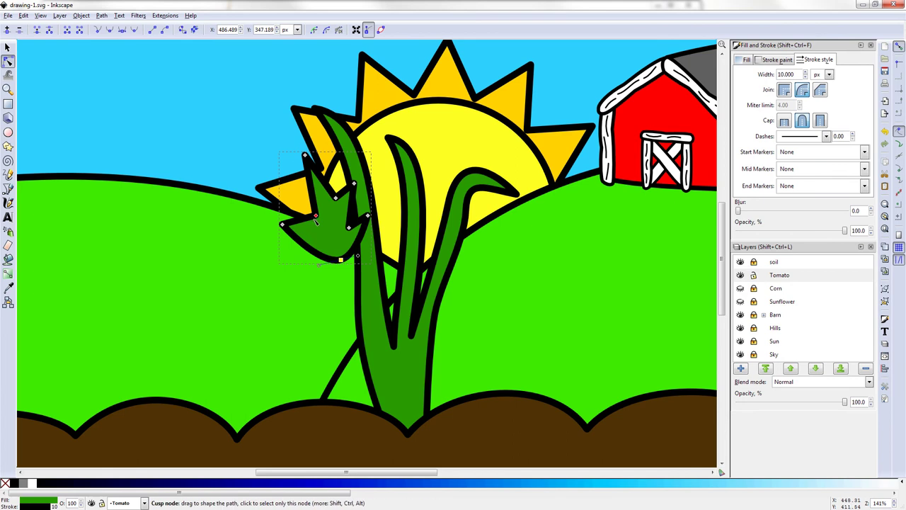
{"action": "key", "text": "s"}
{"action": "left_click_drag", "start_coordinate": [368, 154], "coordinate": [333, 184]}
{"action": "mouse_move", "coordinate": [333, 234]}
{"action": "left_mouse_down"}
{"action": "mouse_move", "coordinate": [311, 226]}
{"action": "mouse_move", "coordinate": [389, 235]}
{"action": "left_mouse_up"}
Mirror leaf copies onto the right stalk and bend the right branch upward
{"action": "key", "text": "ctrl+d"}
{"action": "key", "text": "h"}
{"action": "mouse_move", "coordinate": [335, 203]}
{"action": "left_mouse_down"}
{"action": "mouse_move", "coordinate": [450, 163]}
{"action": "mouse_move", "coordinate": [476, 334]}
{"action": "left_mouse_up"}
{"action": "key", "text": "n"}
{"action": "key", "text": "s"}
{"action": "key", "text": "ctrl+d"}
{"action": "key", "text": "n"}
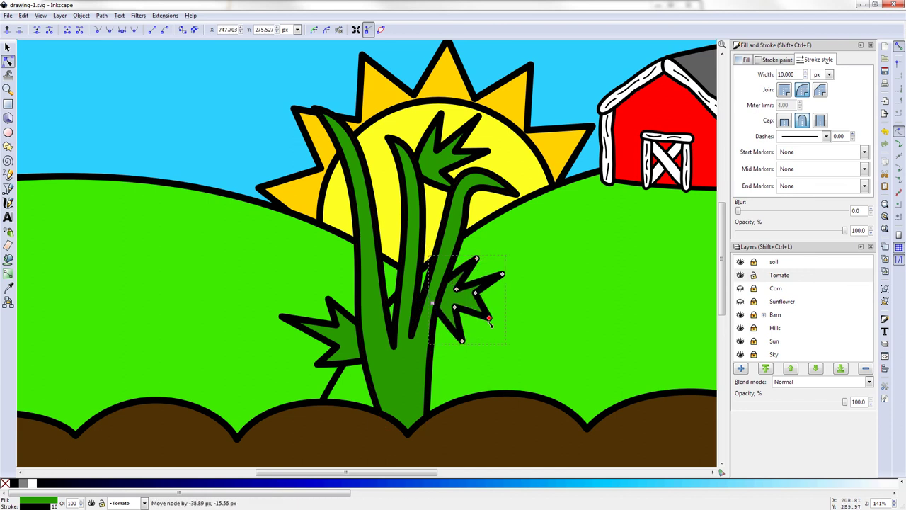
{"action": "left_click_drag", "start_coordinate": [489, 322], "coordinate": [489, 345]}
{"action": "left_click", "coordinate": [476, 215]}
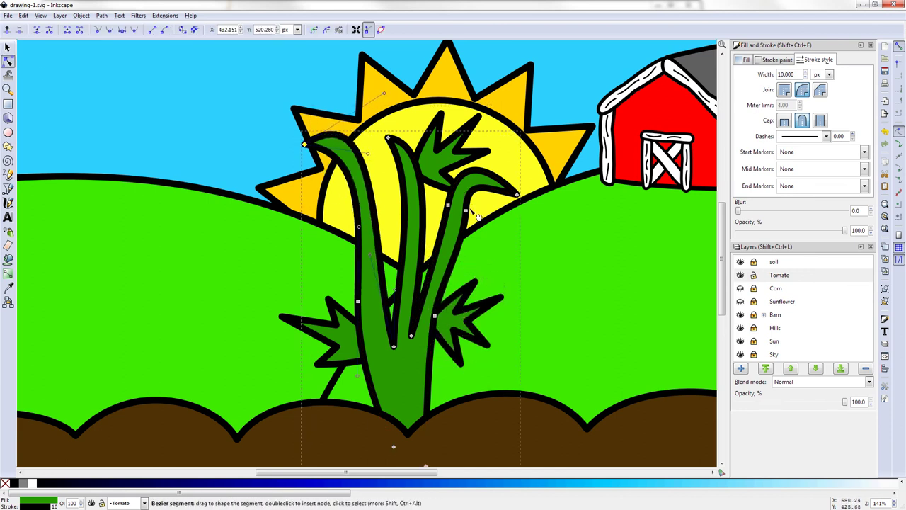
{"action": "left_click_drag", "start_coordinate": [478, 217], "coordinate": [485, 190]}
Add a small green-filled leaf at the upper-left stalk's tip
{"action": "key", "text": "b"}
{"action": "left_click", "coordinate": [304, 140]}
{"action": "key", "text": "s"}
{"action": "left_click", "coordinate": [819, 90]}
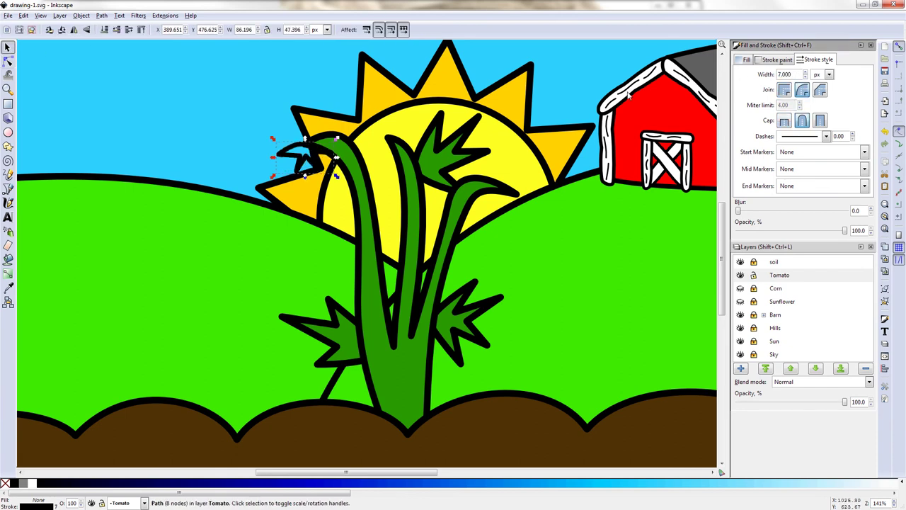
{"action": "key", "text": "ctrl+shift+v"}
{"action": "left_click", "coordinate": [8, 61]}
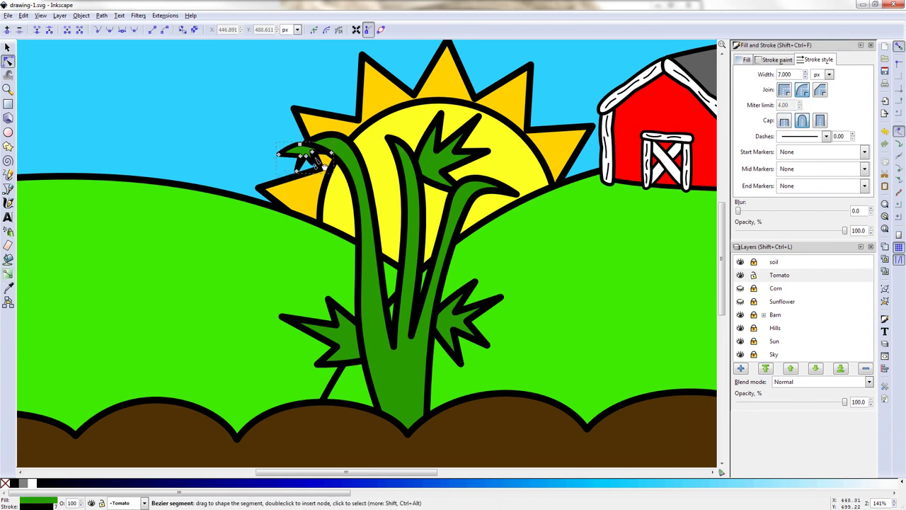
{"action": "scroll", "coordinate": [304, 157], "scroll_direction": "up", "scroll_amount": 3, "text": "ctrl"}
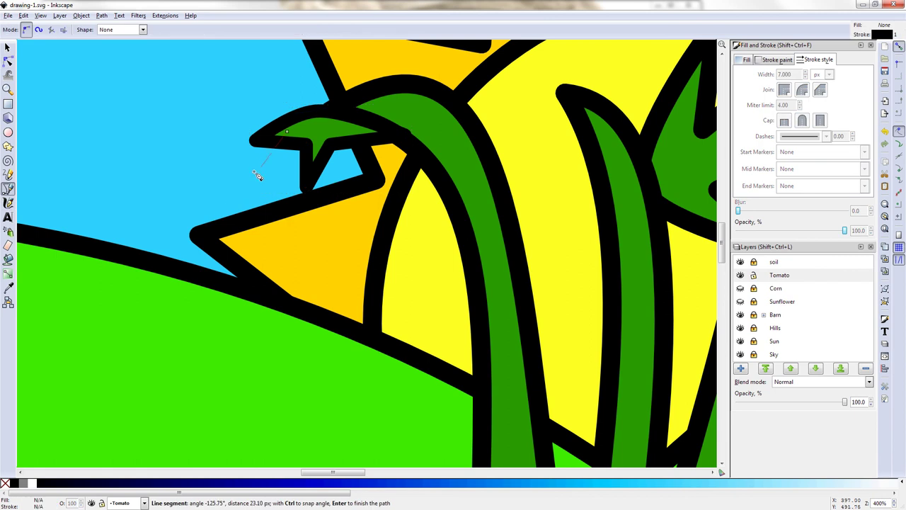
Finish the round tomato shape and give it a thick black outline and red fill
{"action": "key", "text": "7"}
{"action": "key", "text": "ctrl+shift+v"}
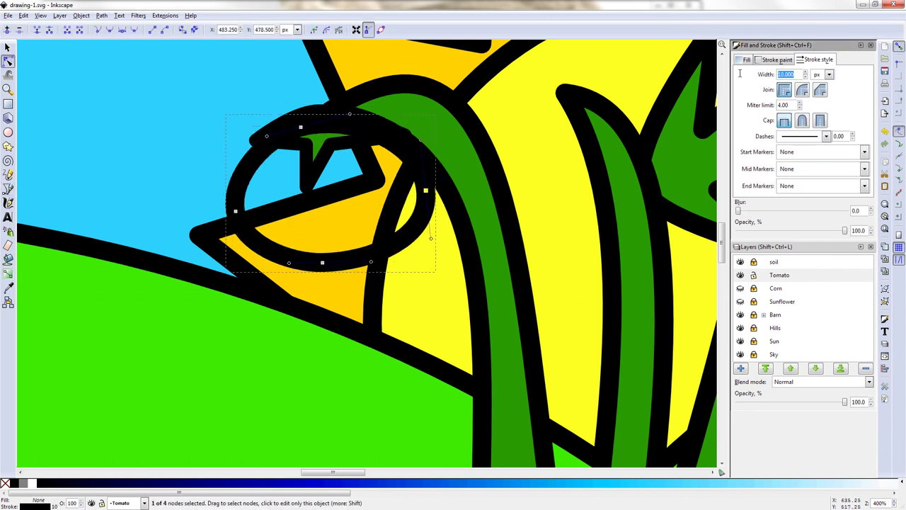
{"action": "key", "text": "s"}
{"action": "left_click", "coordinate": [746, 59]}
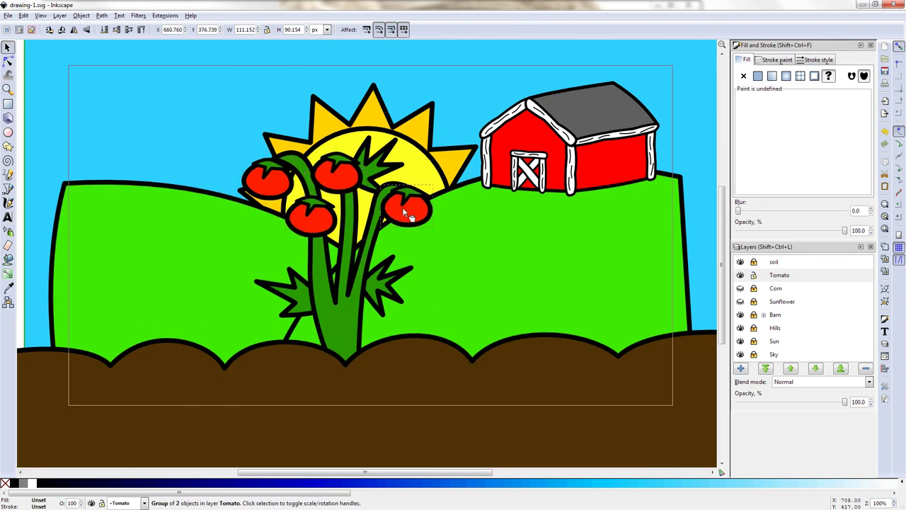
Stamp copies of the tomato across the plant and nudge one onto a stalk
{"action": "key", "text": "space"}
{"action": "key", "text": "space"}
{"action": "left_click_drag", "start_coordinate": [407, 215], "coordinate": [311, 287]}
{"action": "left_click_drag", "start_coordinate": [380, 297], "coordinate": [357, 310]}
{"action": "scroll", "coordinate": [309, 224], "scroll_direction": "up", "scroll_amount": 2}
{"action": "scroll", "coordinate": [309, 224], "scroll_direction": "down", "scroll_amount": 1}
Reshape a tomato's green cap with node editing, then select the upper tomato
{"action": "key", "text": "n"}
{"action": "left_click", "coordinate": [298, 142]}
{"action": "left_click_drag", "start_coordinate": [292, 145], "coordinate": [281, 145]}
{"action": "left_click", "coordinate": [299, 86]}
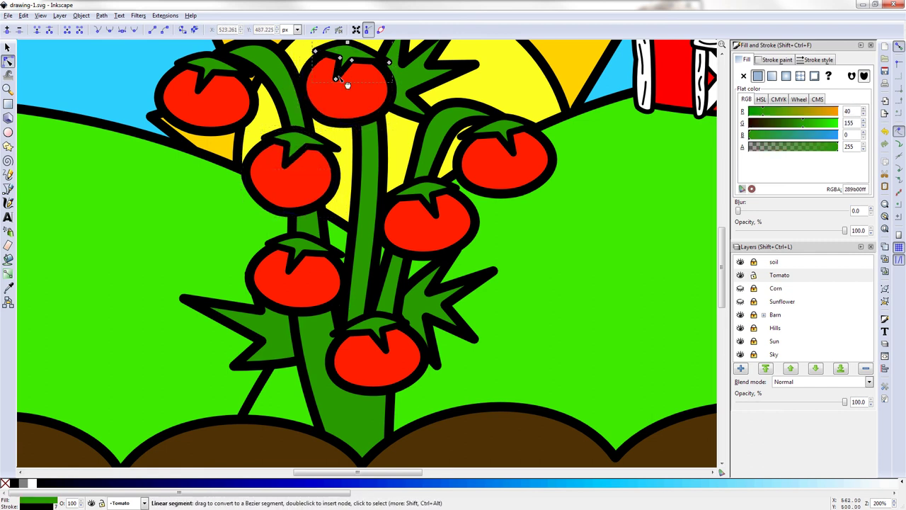
{"action": "scroll", "coordinate": [339, 68], "scroll_direction": "up", "scroll_amount": 2}
{"action": "scroll", "coordinate": [465, 181], "scroll_direction": "down", "scroll_amount": 3}
{"action": "scroll", "coordinate": [465, 182], "scroll_direction": "right", "scroll_amount": 3}
Check the middle, bottom and top tomatoes and their caps, then select the whole tomato plant
{"action": "left_click", "coordinate": [383, 213]}
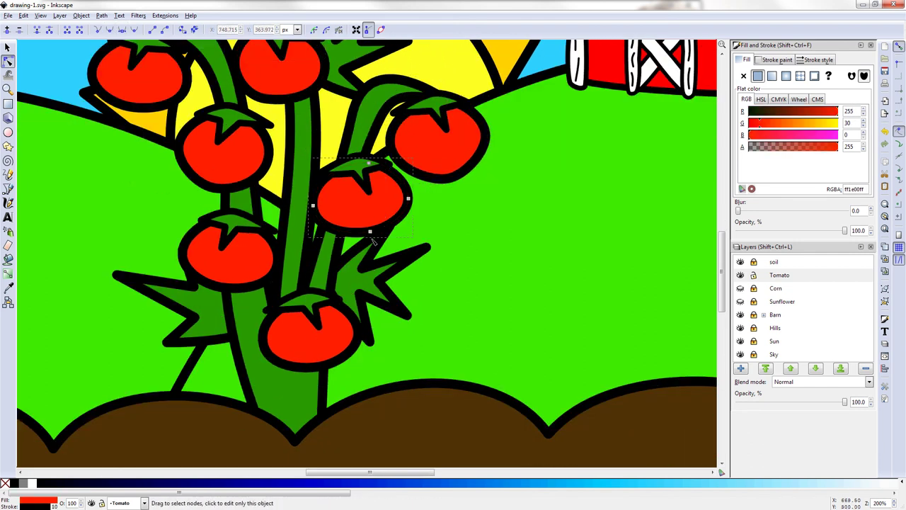
{"action": "left_click", "coordinate": [439, 111]}
{"action": "left_click", "coordinate": [323, 375]}
{"action": "left_click", "coordinate": [313, 305]}
{"action": "left_click", "coordinate": [514, 200]}
{"action": "scroll", "coordinate": [513, 200], "scroll_direction": "down", "scroll_amount": 1}
{"action": "left_click", "coordinate": [347, 90]}
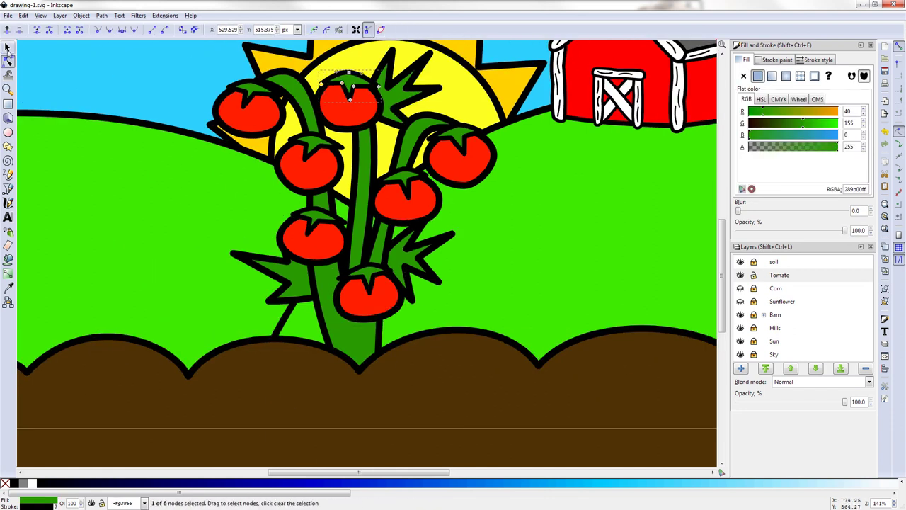
{"action": "scroll", "coordinate": [431, 168], "scroll_direction": "down", "scroll_amount": 1}
{"action": "key", "text": "s"}
{"action": "left_click", "coordinate": [394, 303], "text": "shift"}
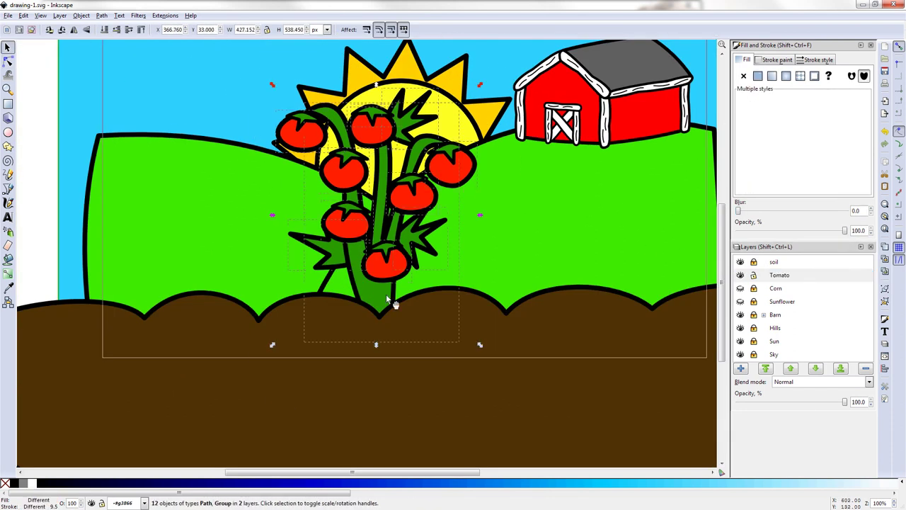
{"action": "left_click_drag", "start_coordinate": [394, 303], "coordinate": [529, 287]}
{"action": "key", "text": "ctrl+z"}
{"action": "left_click", "coordinate": [753, 276]}
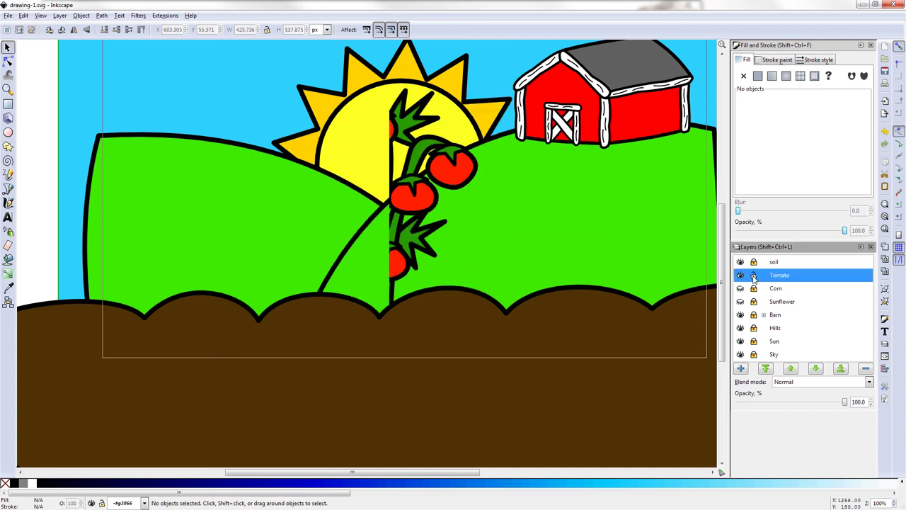